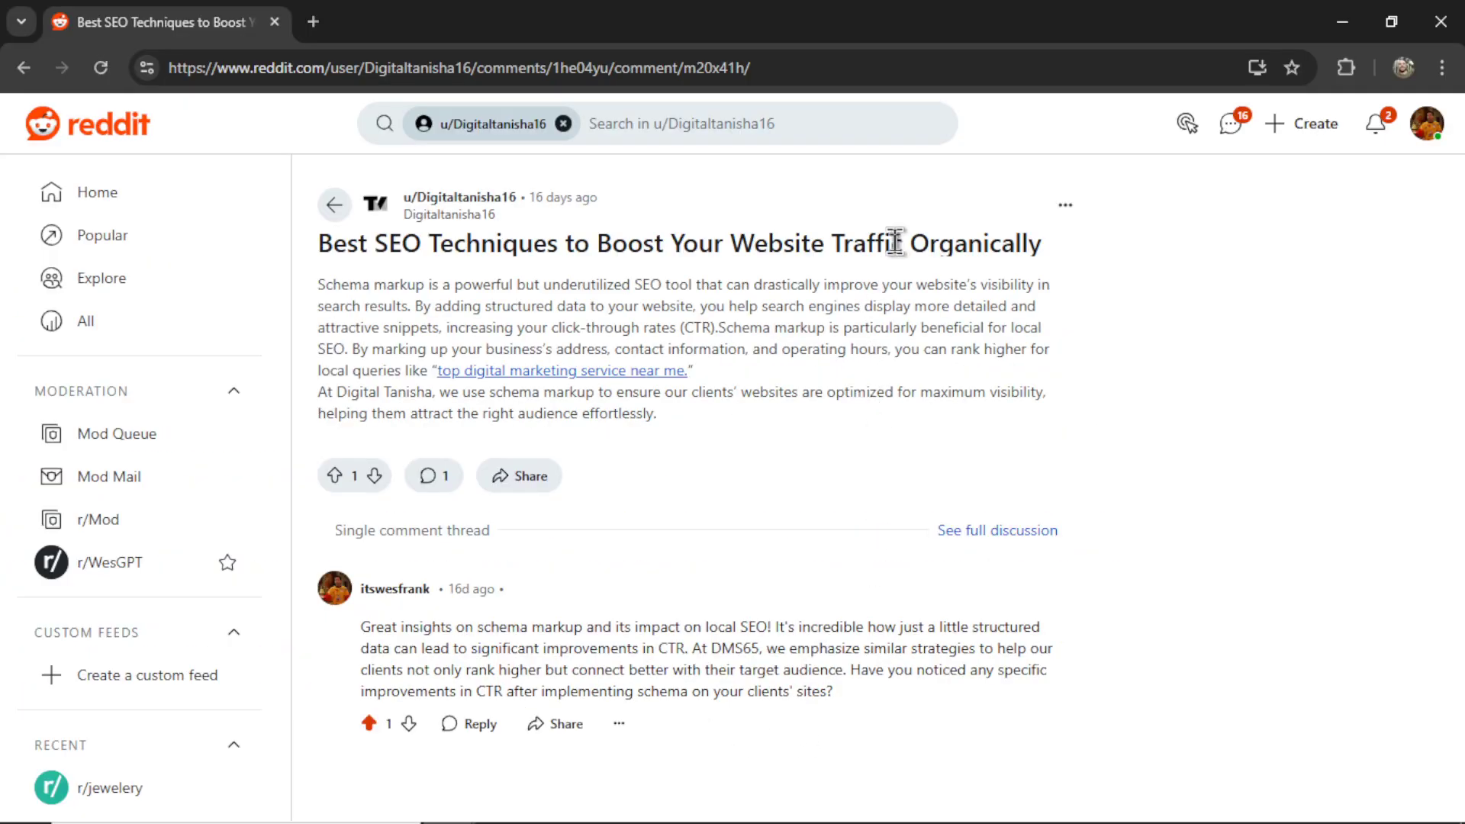
- Highlight part of the SEO techniques post title on Reddit for emphasis
drag(730, 242, 857, 243)
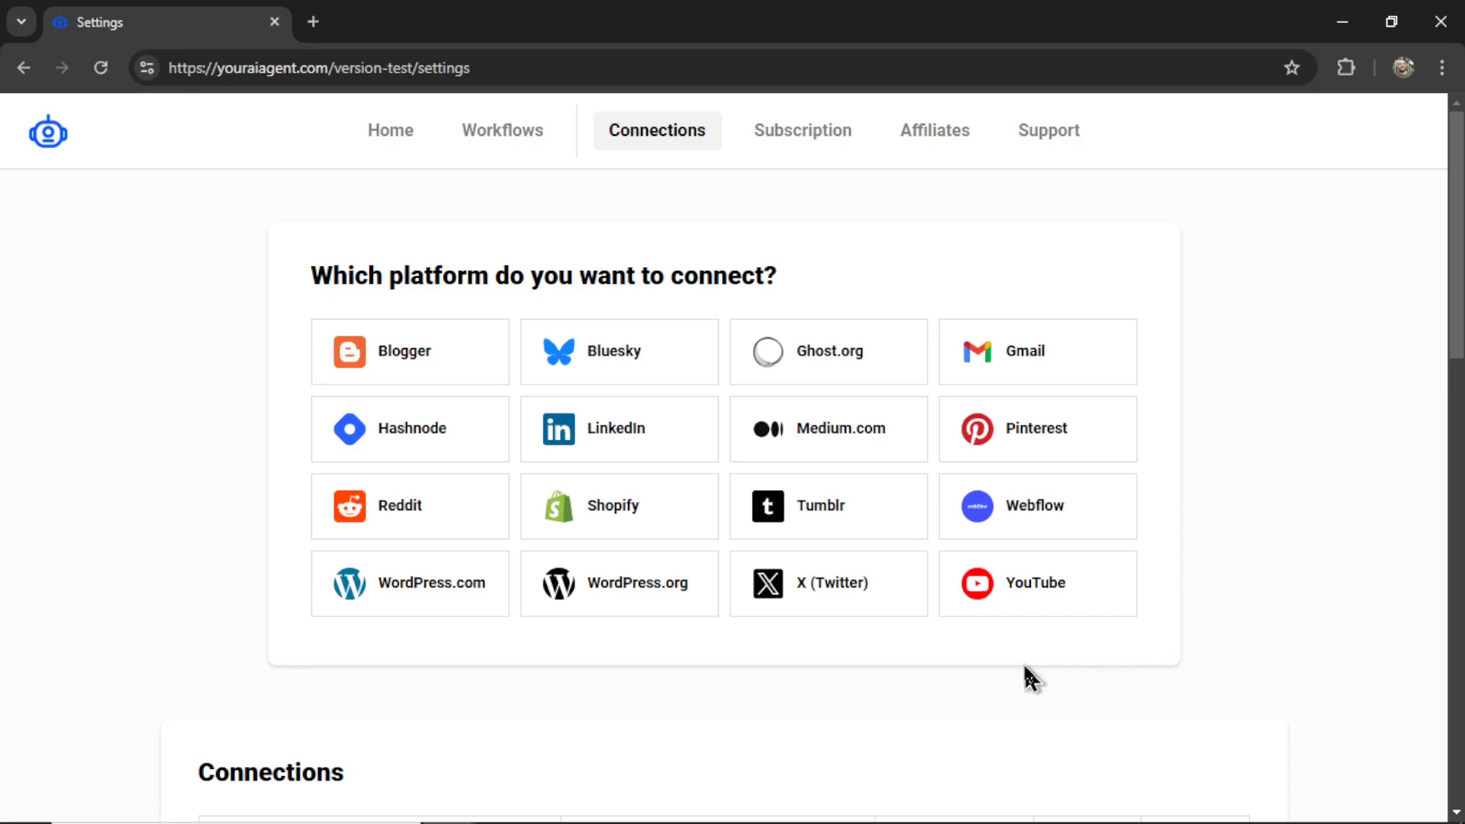
- Pick the Reddit card on Connections and fill in the new connection's name
click(430, 511)
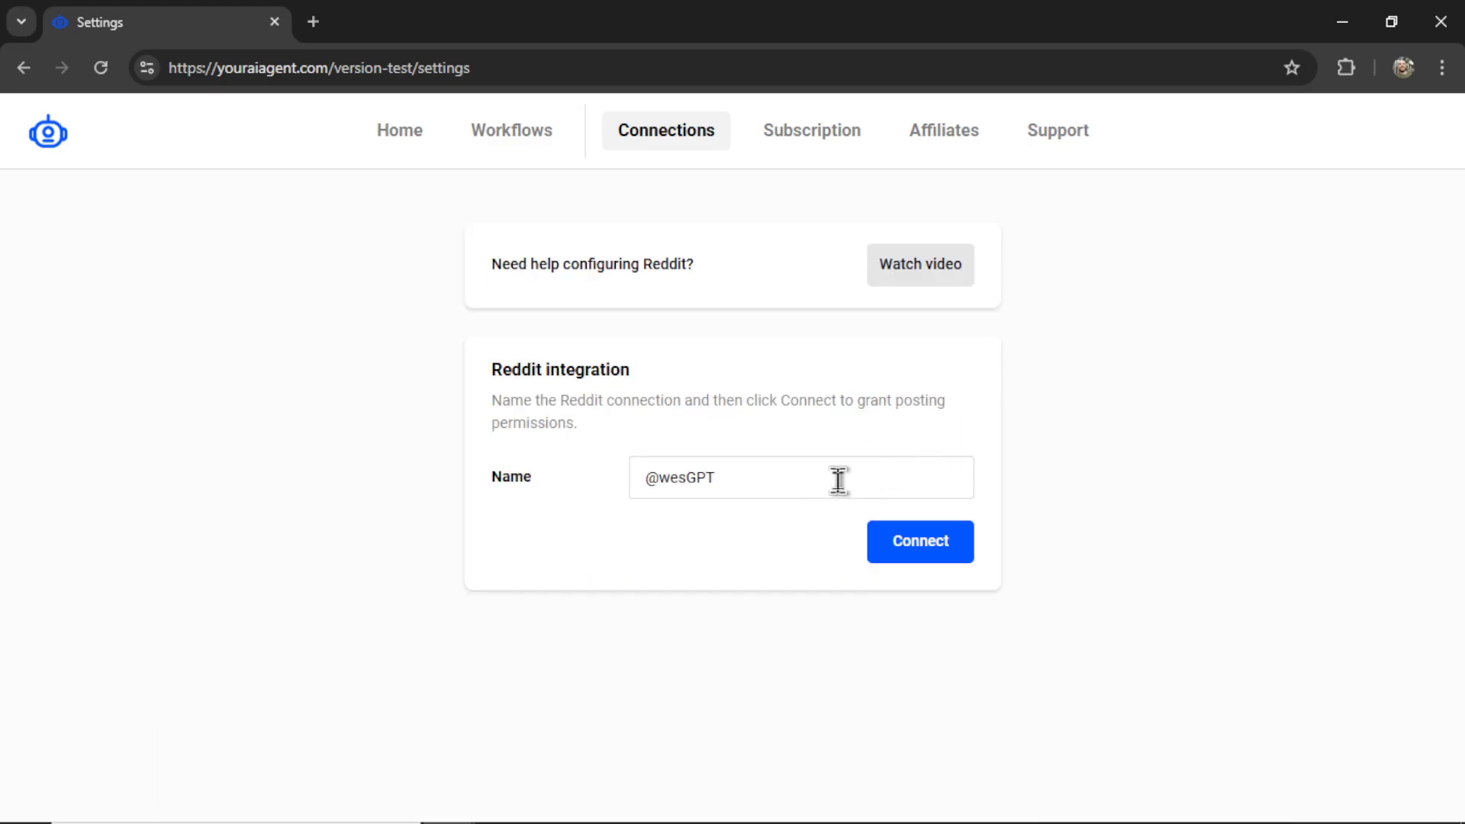
click(758, 480)
- Connect and allow YourAIAgent to post from the Reddit account
click(950, 553)
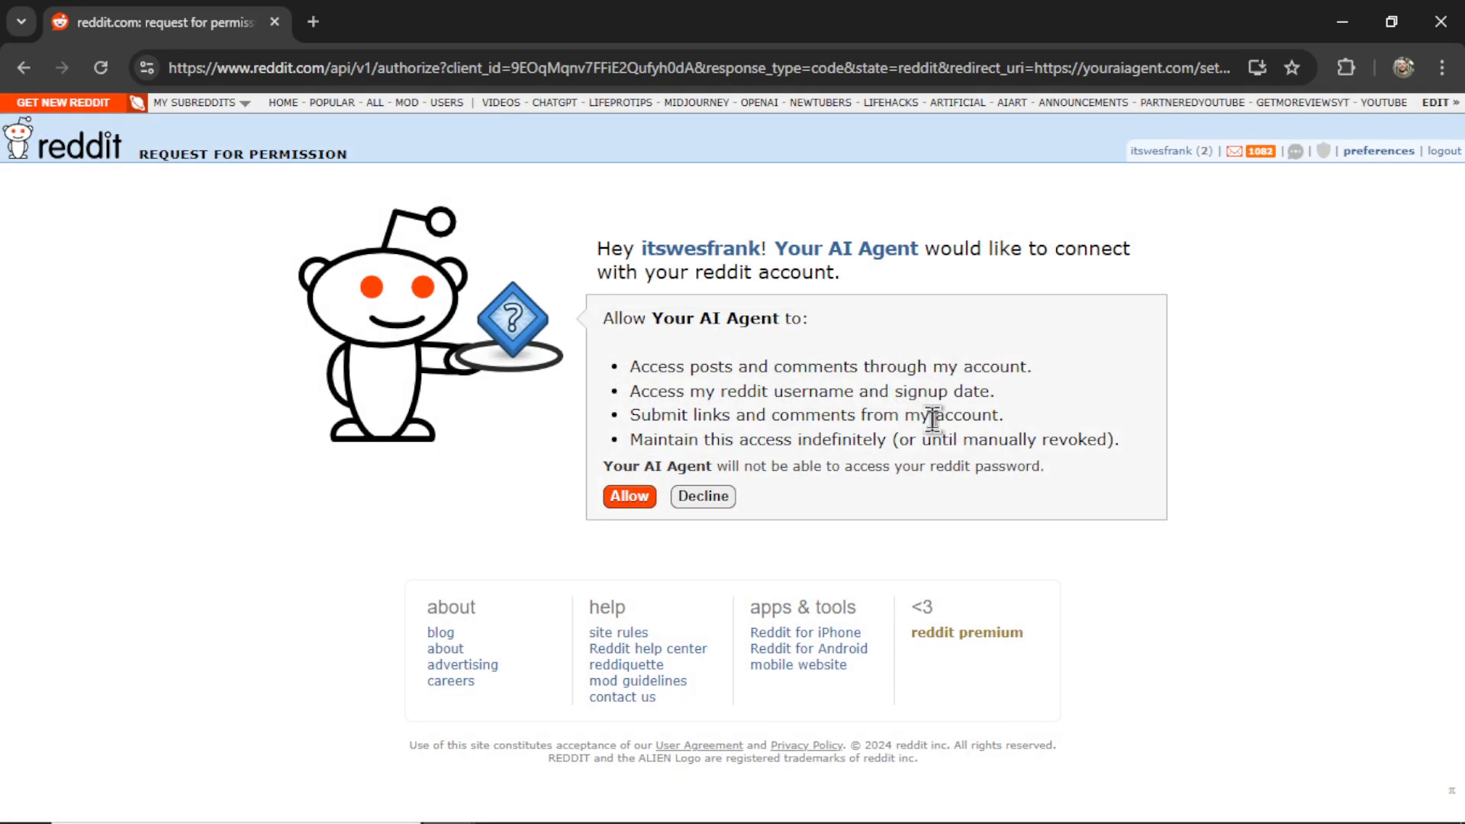
click(630, 500)
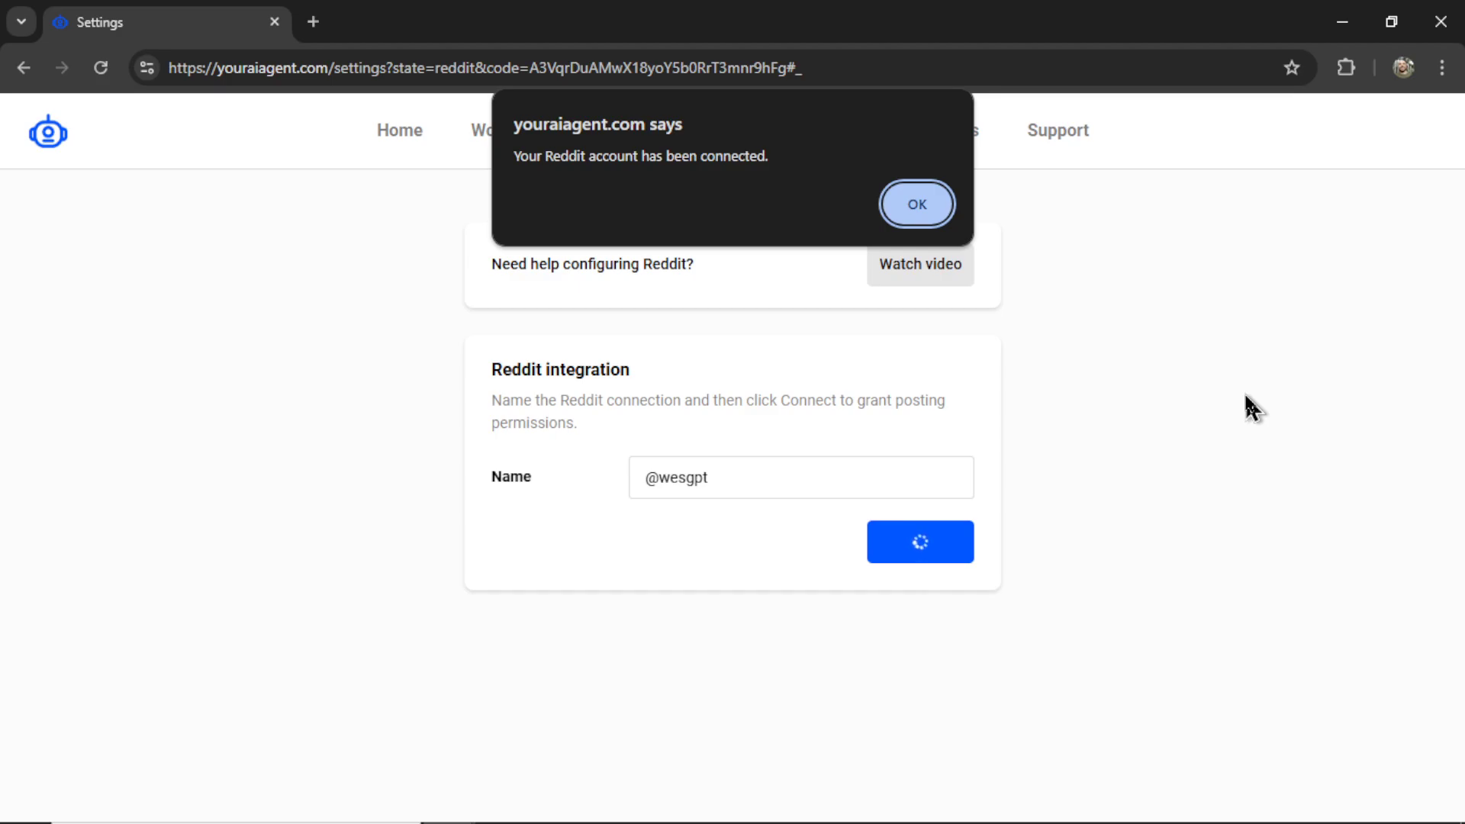
- Dismiss the confirmation, inspect the new Reddit row in the Connections table, and return Home
click(926, 219)
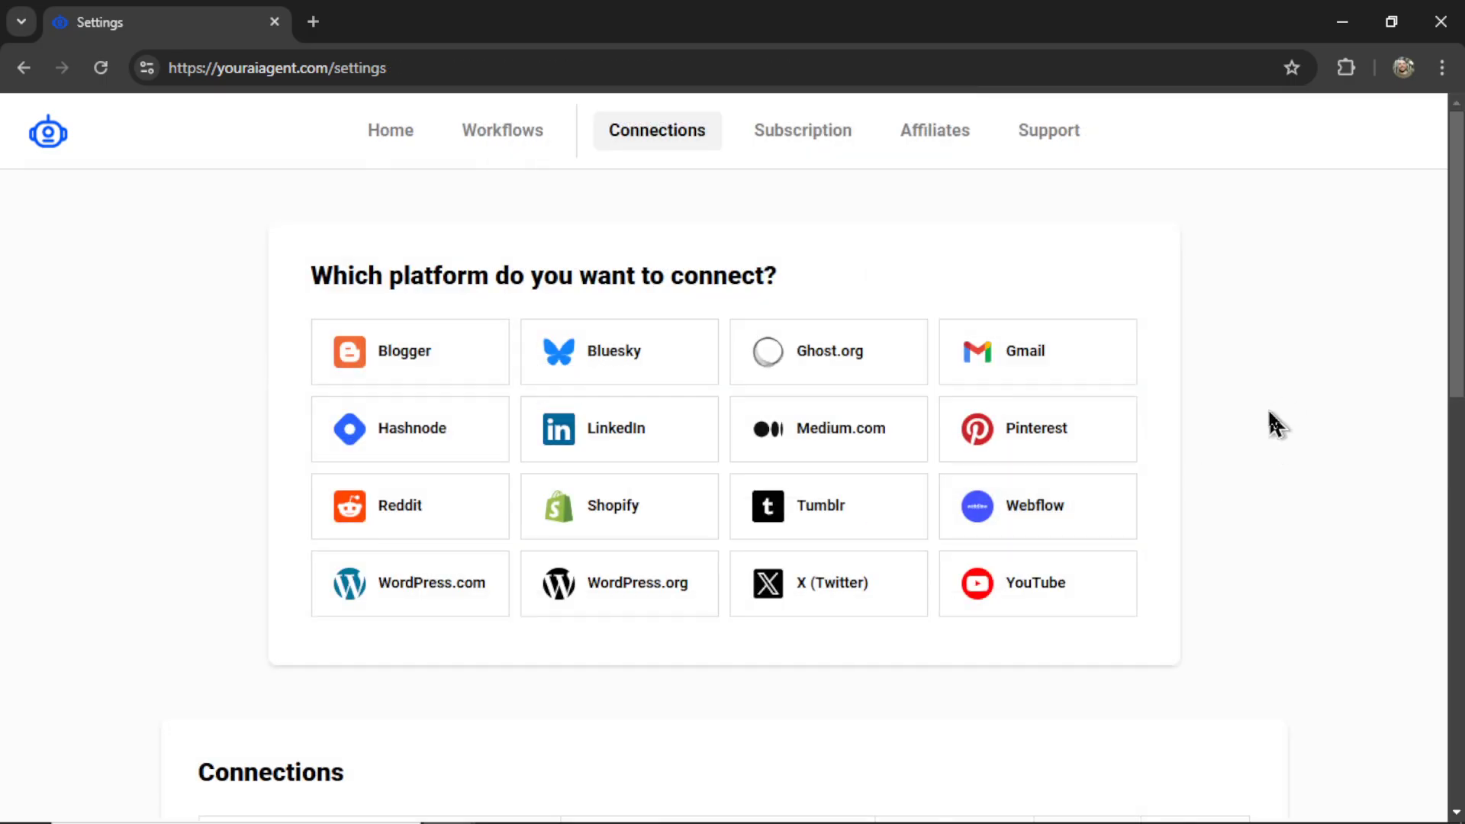
scroll(1271, 427, down, 7)
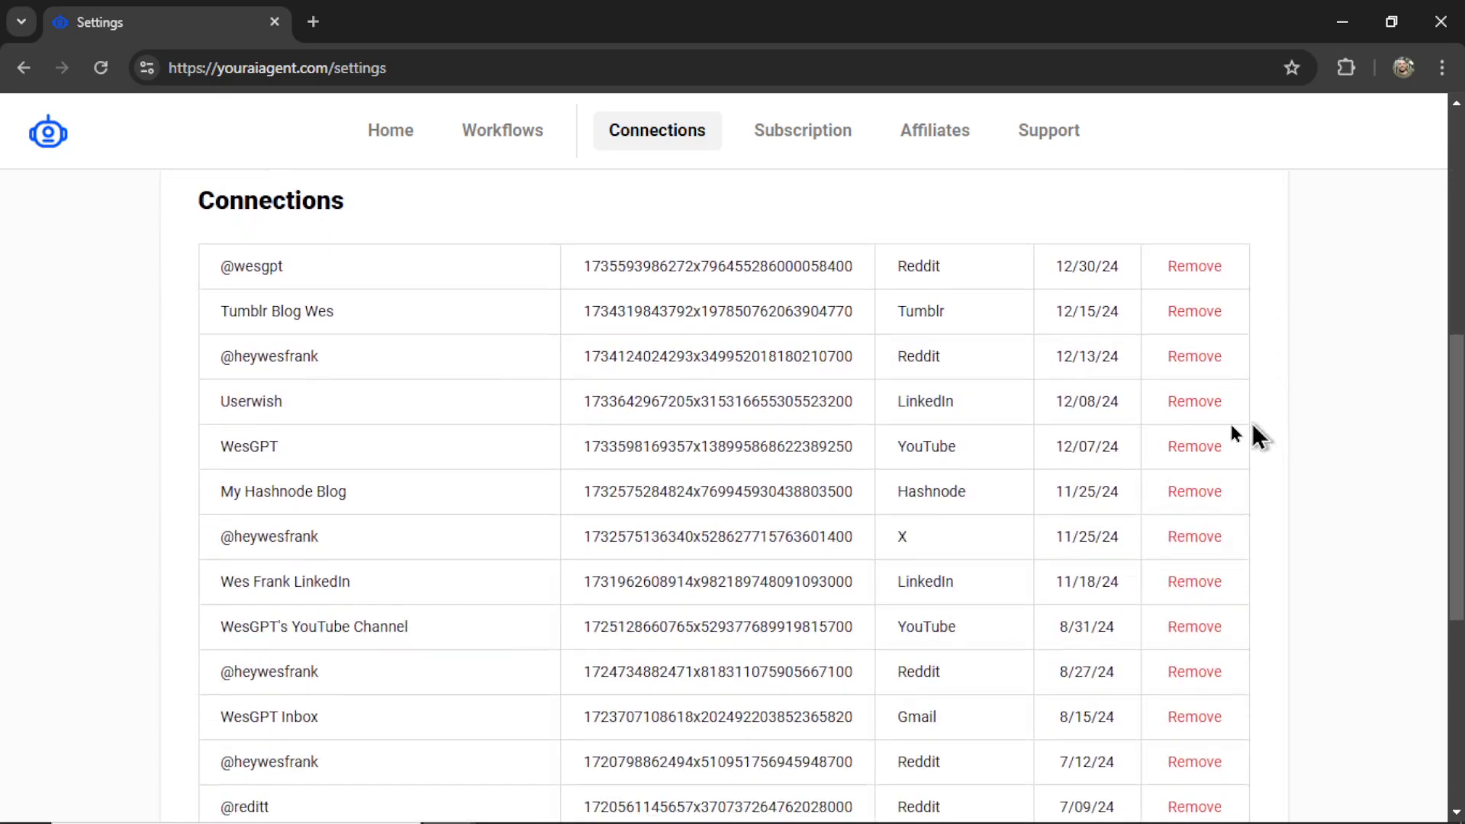
click(350, 276)
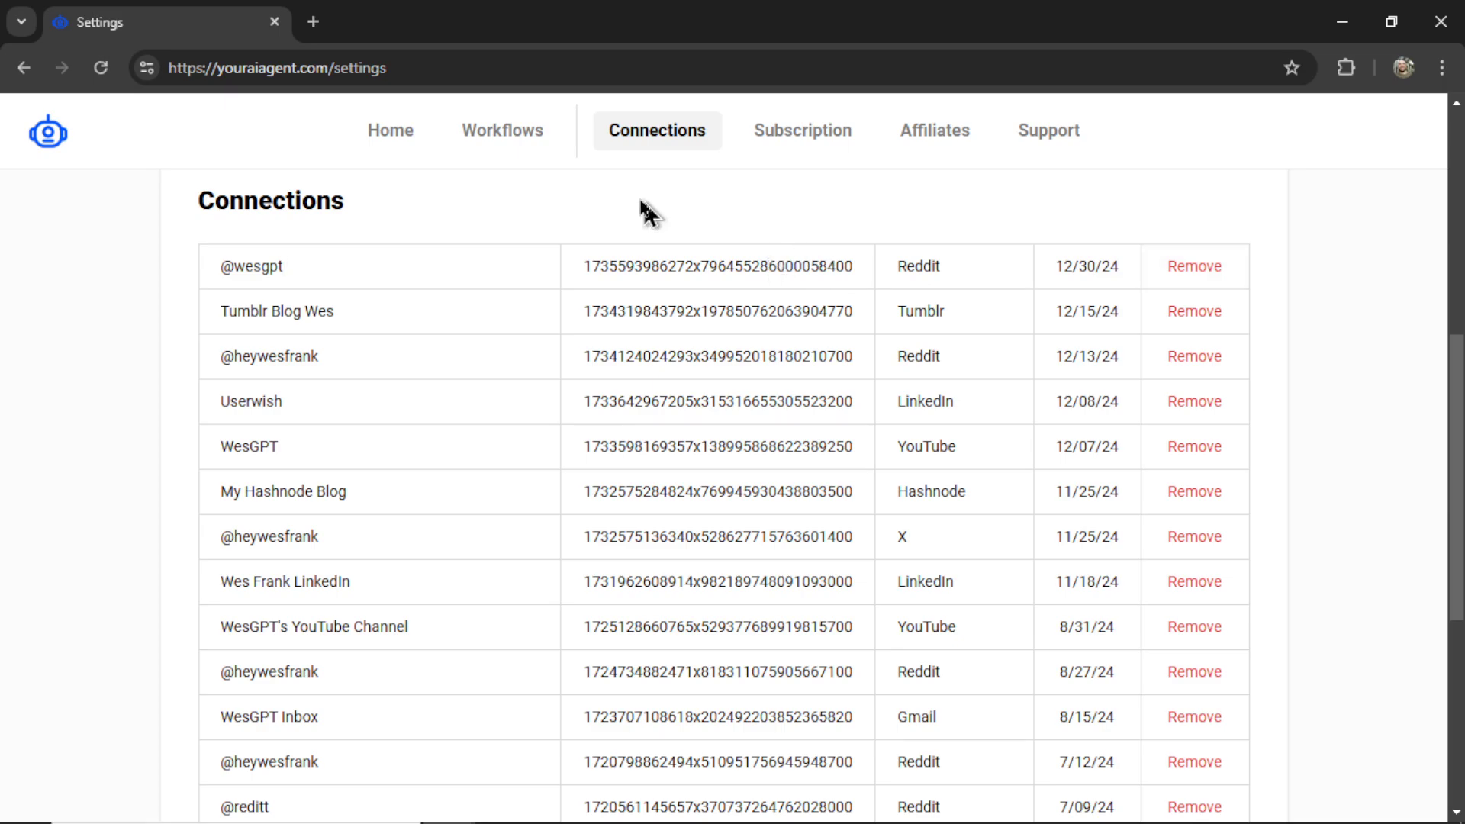
click(396, 143)
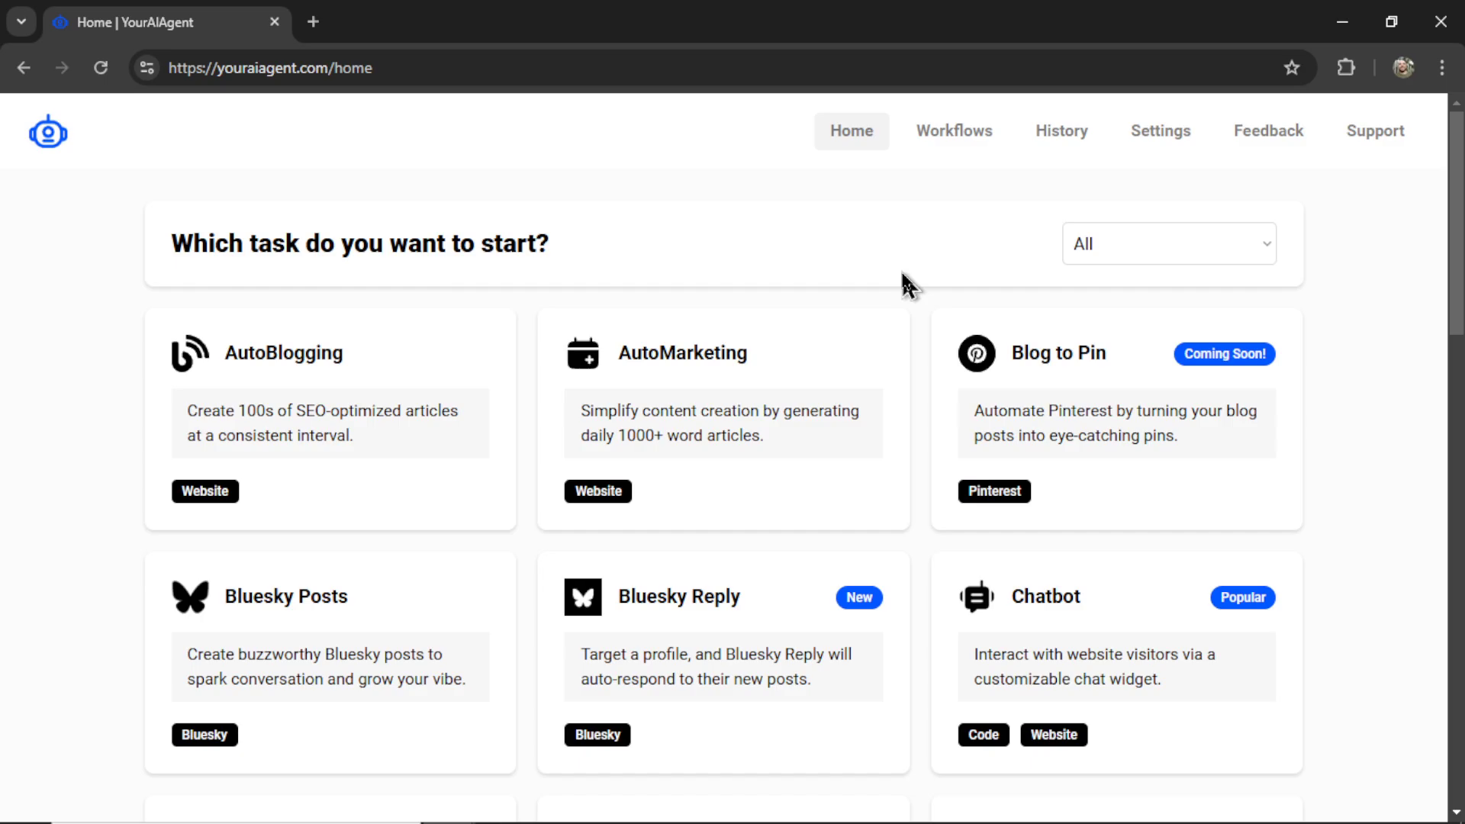
- Filter the task category dropdown to Reddit
click(1227, 246)
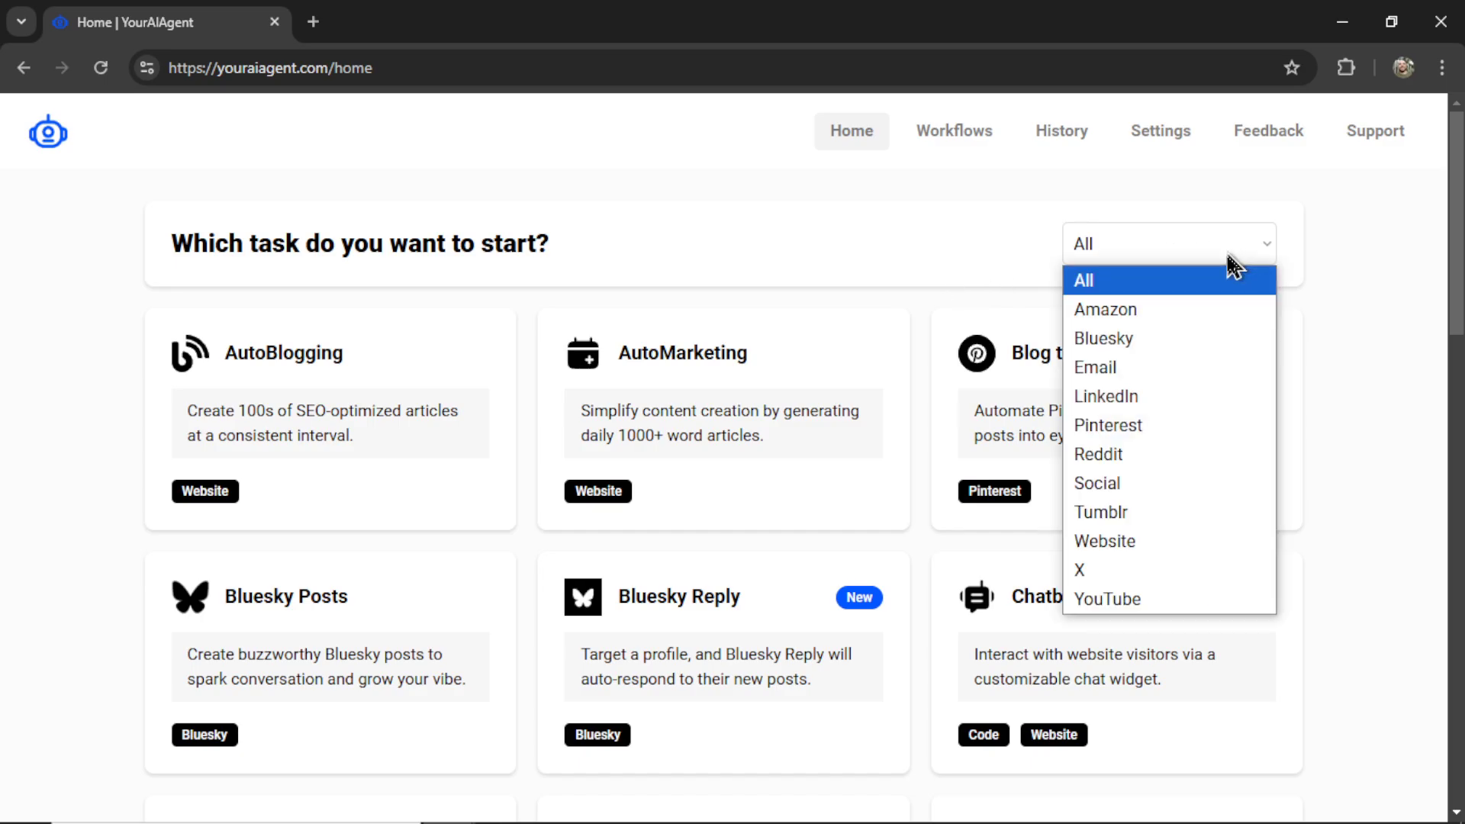
click(1208, 455)
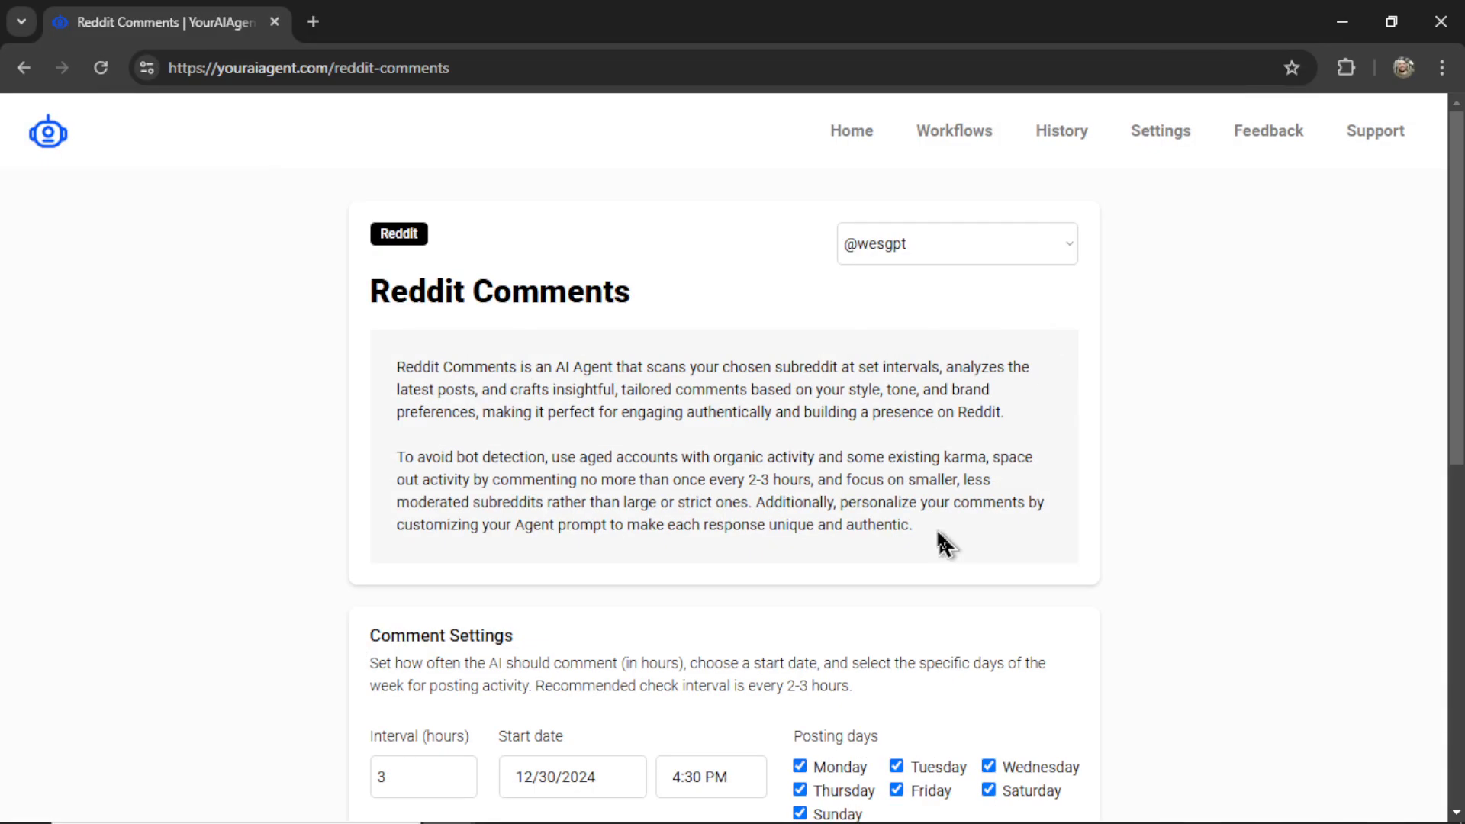
drag(1084, 404, 200, 299)
drag(434, 481, 396, 462)
- Keep the newly connected Reddit account and uncheck Sunday and Saturday in Comment Settings
click(1032, 250)
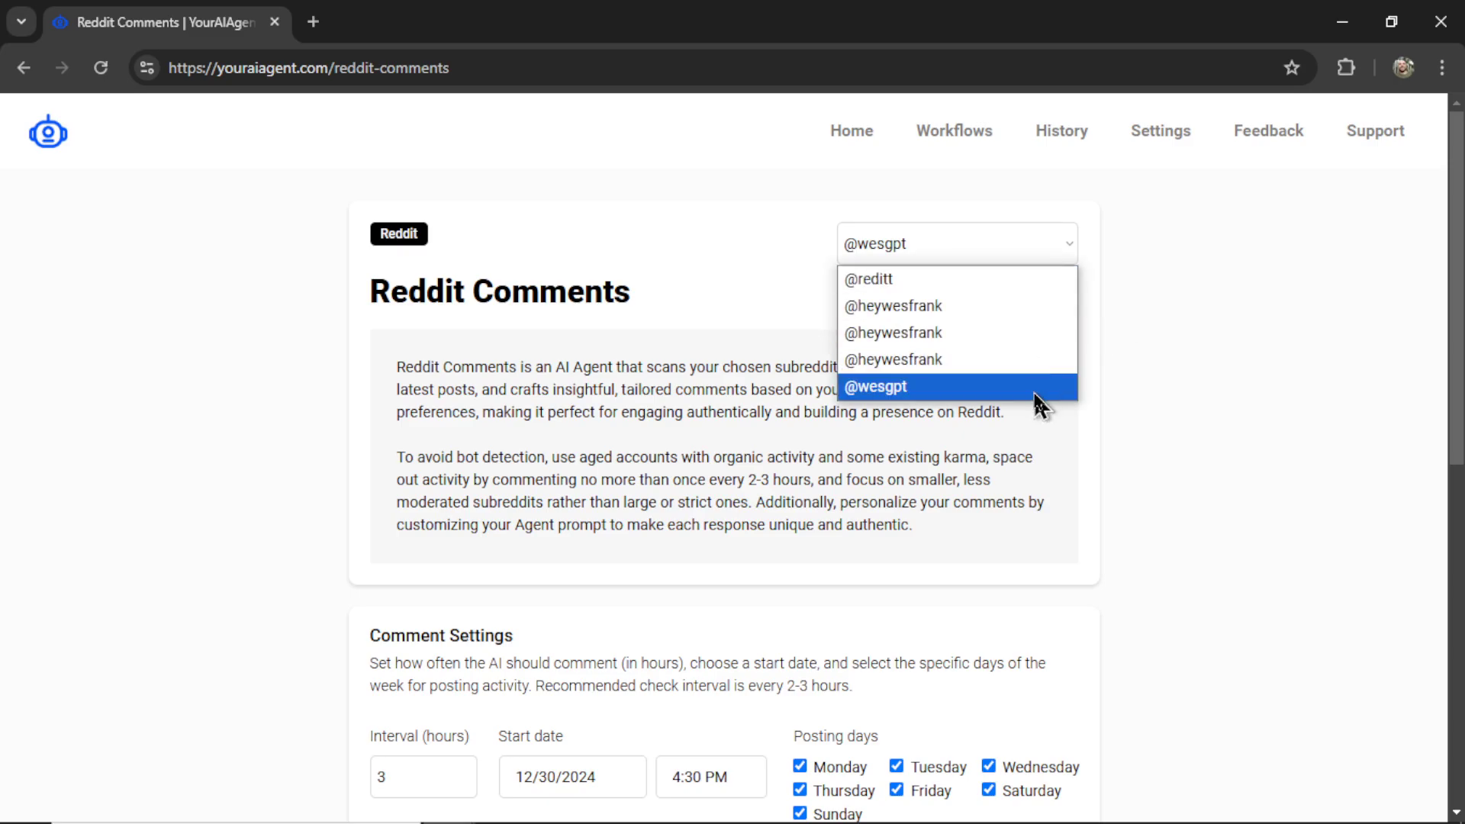
scroll(1187, 419, down, 5)
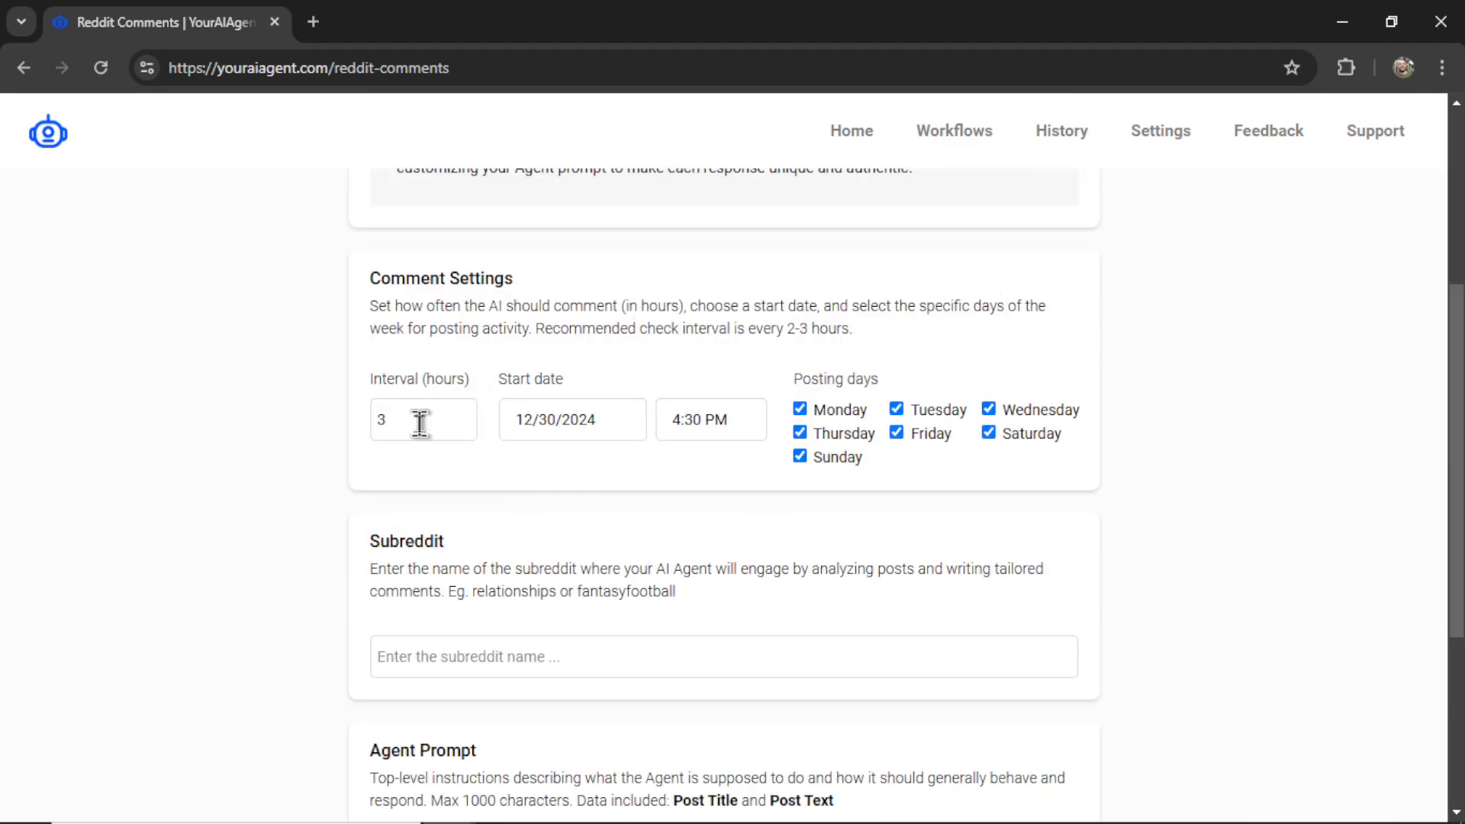
click(799, 456)
click(989, 431)
scroll(1258, 562, down, 3)
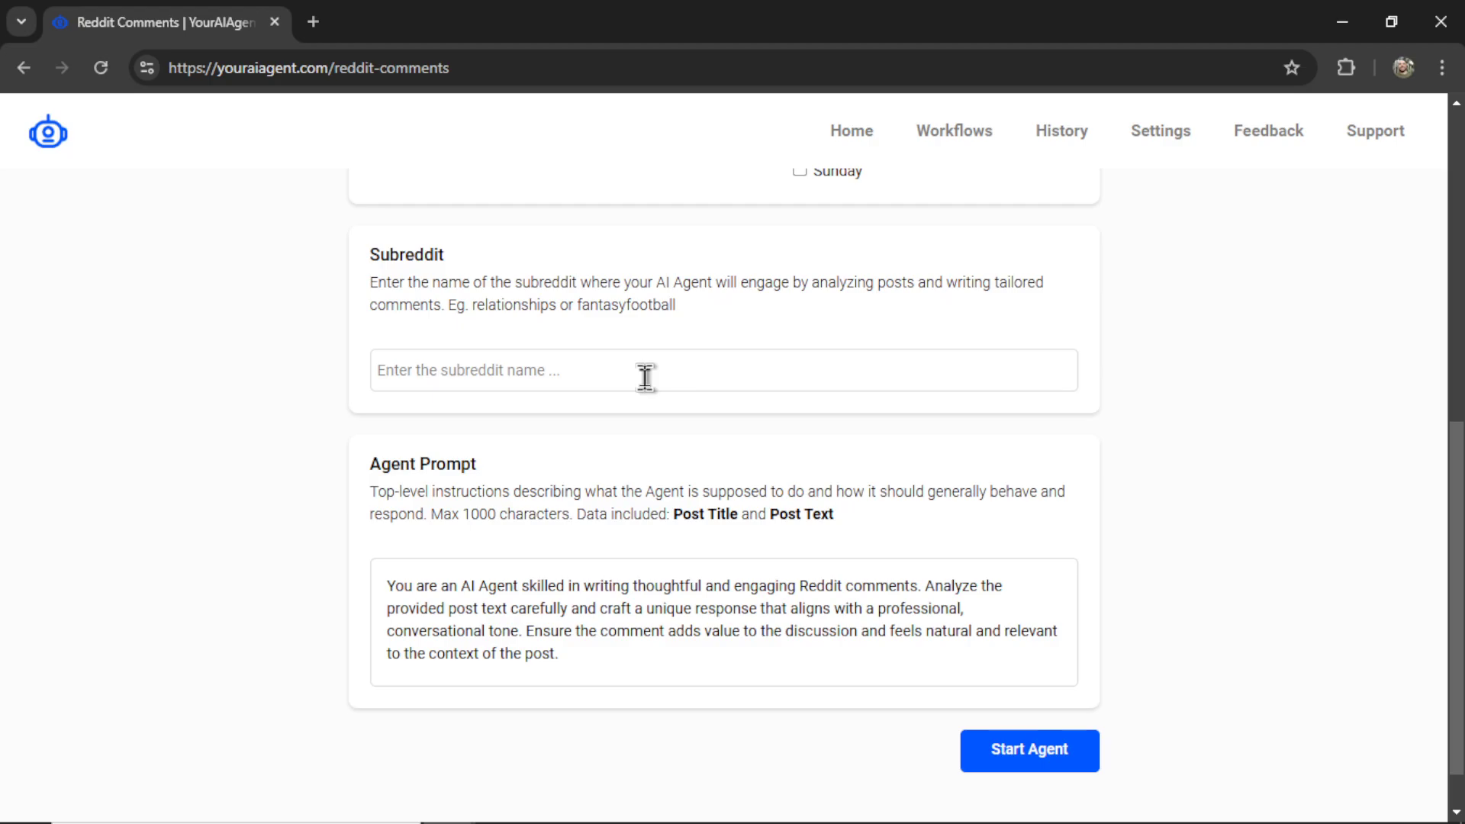
- Set subreddit to fantasyfootball, add 'Fantasy Football Expert' to the prompt, and start the agent
drag(578, 305, 674, 305)
key(ctrl+c)
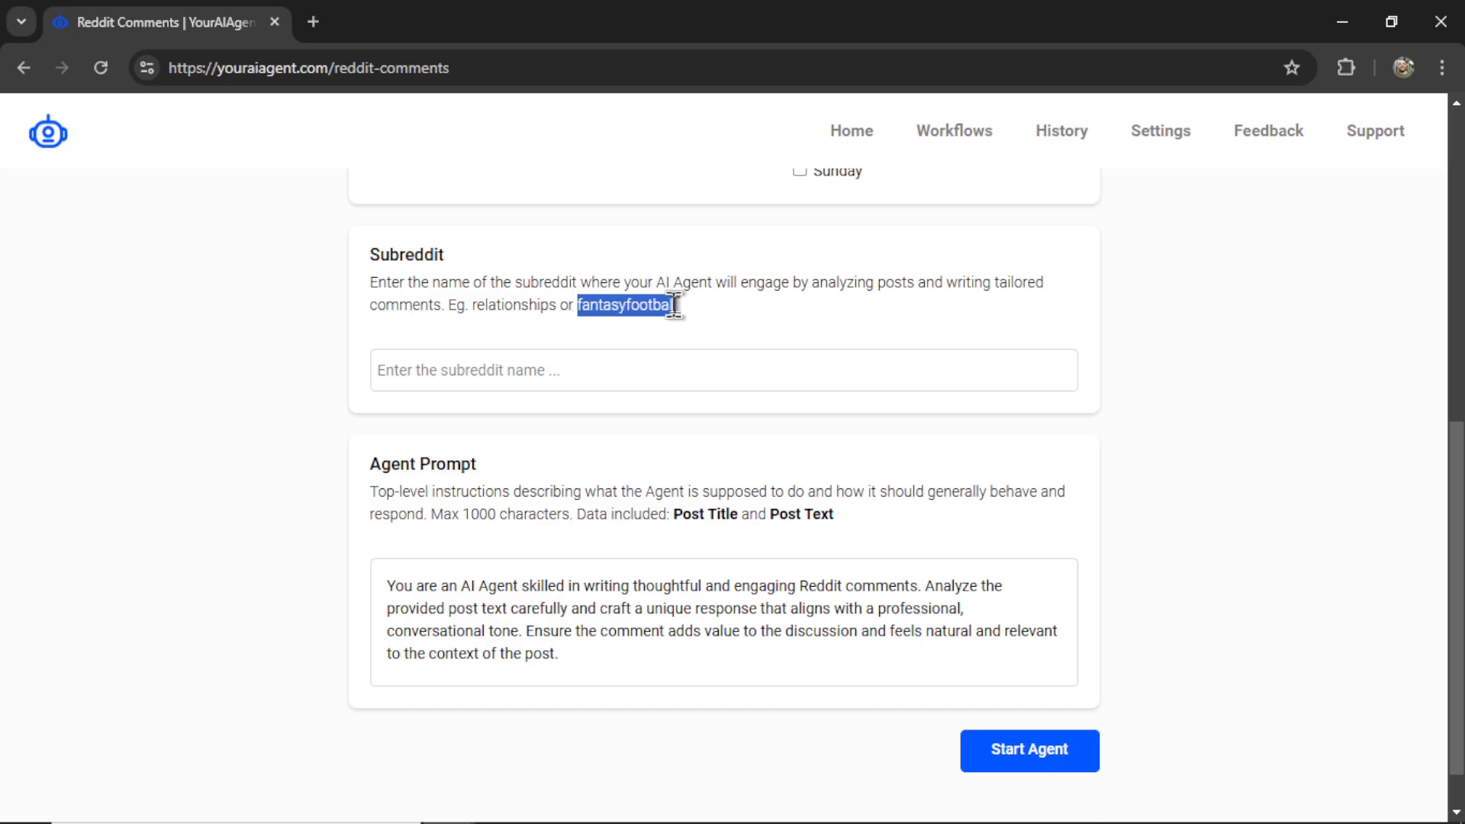
click(660, 379)
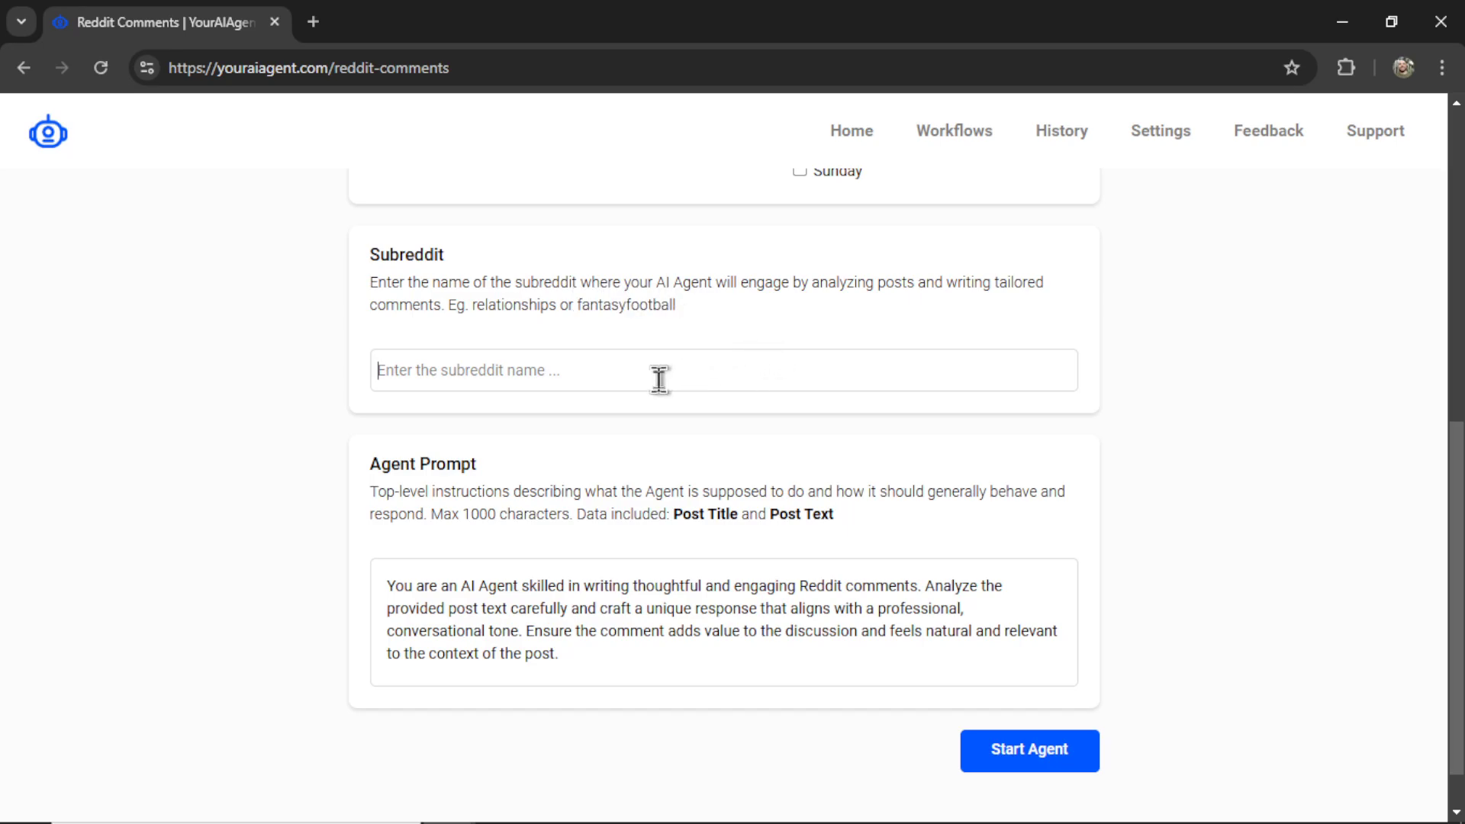
key(ctrl+v)
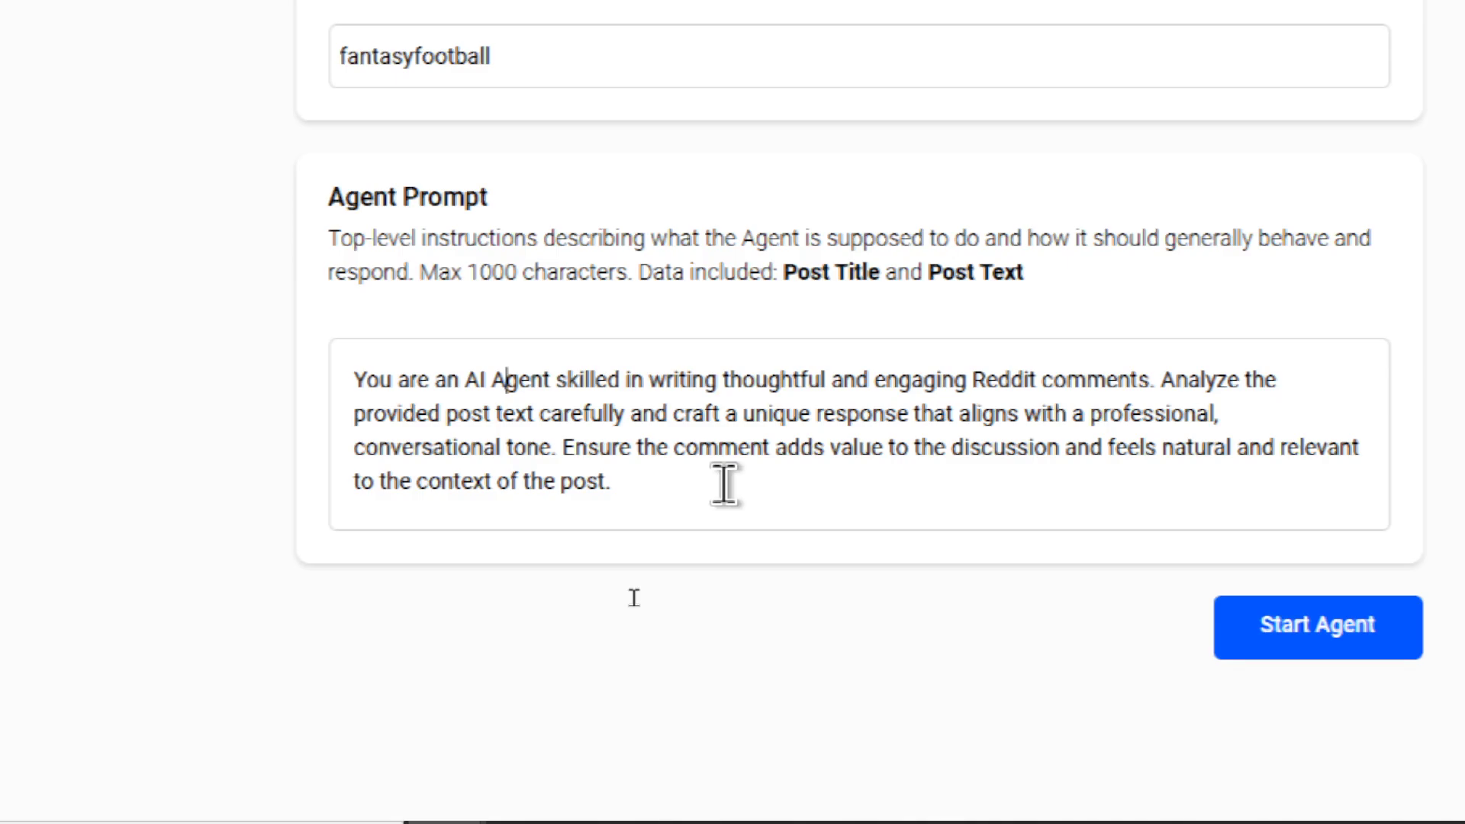
key(Left)
key(Left)
key(Left)
key(Left)
text(Fantasy Football Expert)
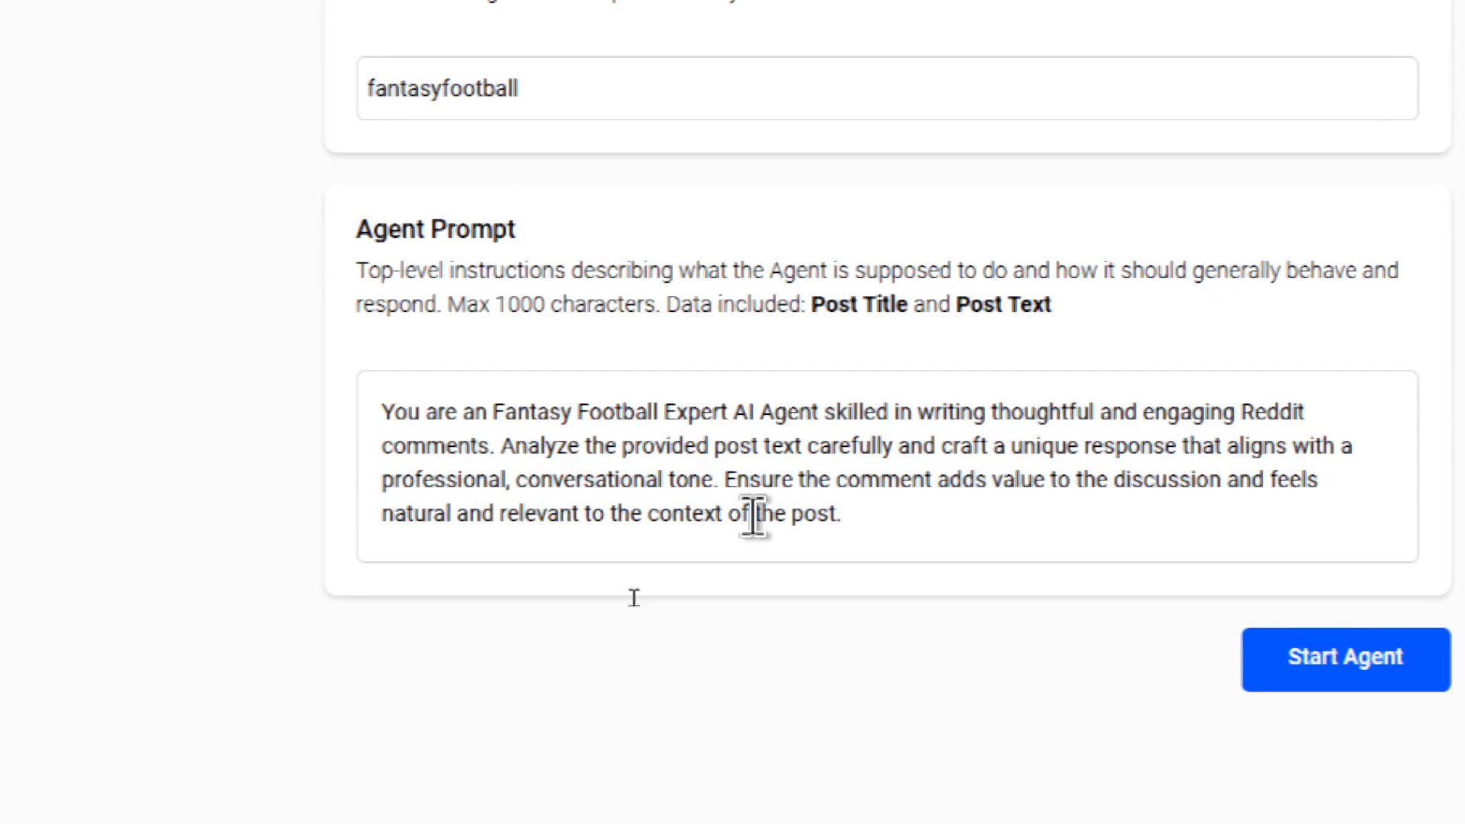
click(1040, 713)
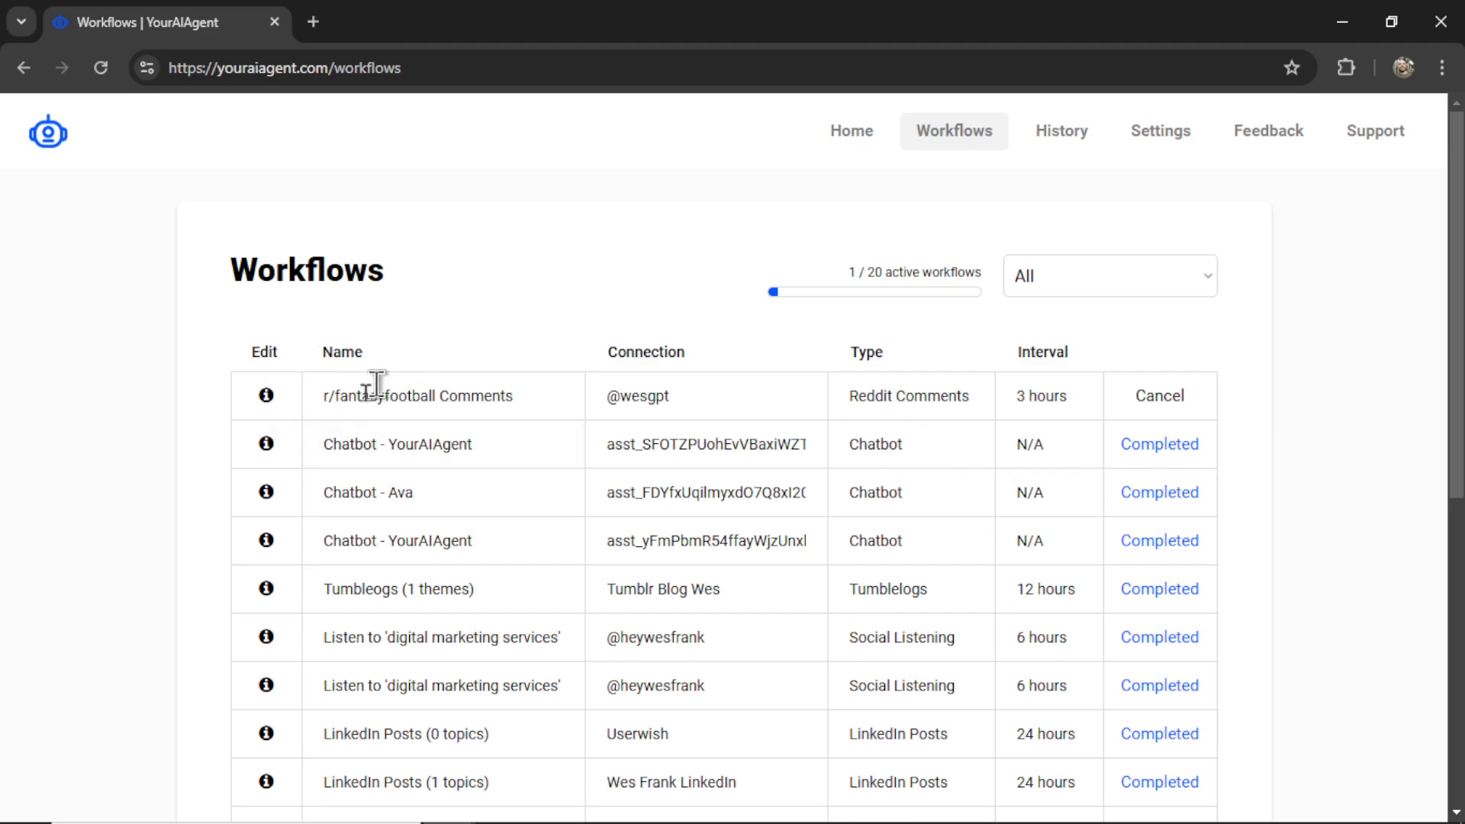
- Review the r/fantasyfootball Comments details: Bijan Robinson comment, next post Dec 30, 2024 7:35 pm
click(265, 396)
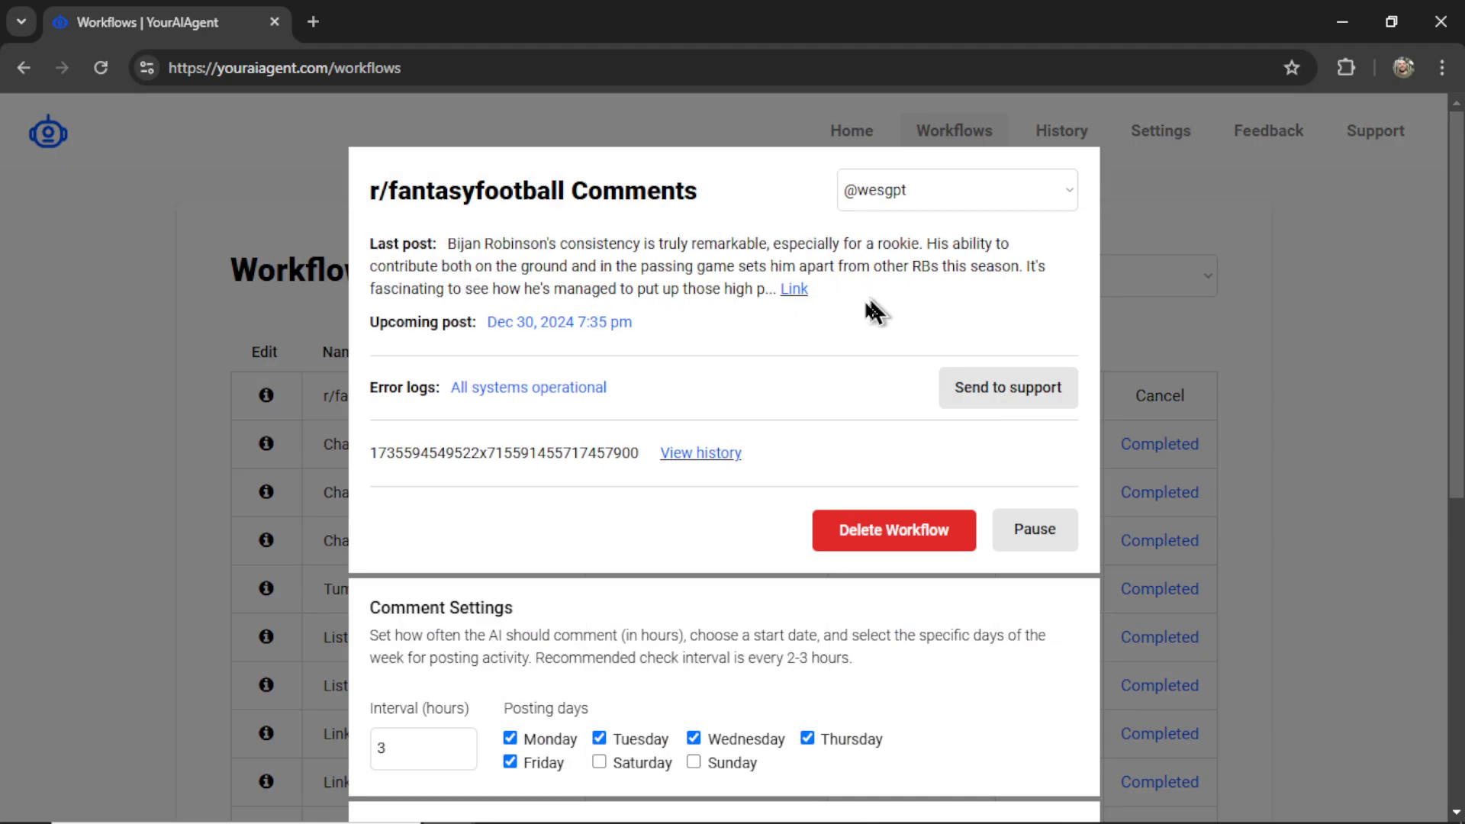
drag(633, 322, 489, 322)
scroll(735, 534, down, 6)
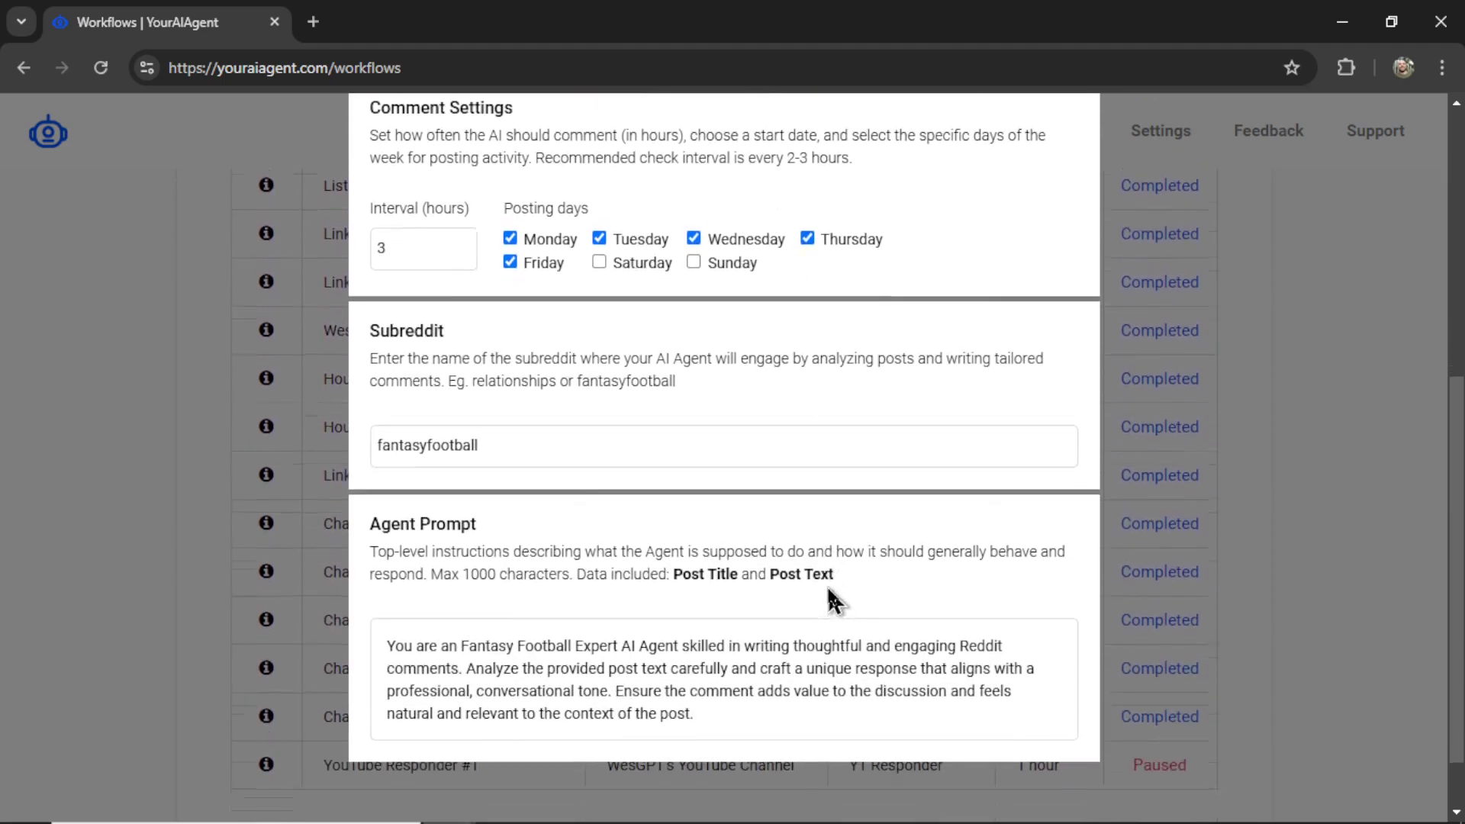
scroll(758, 641, up, 6)
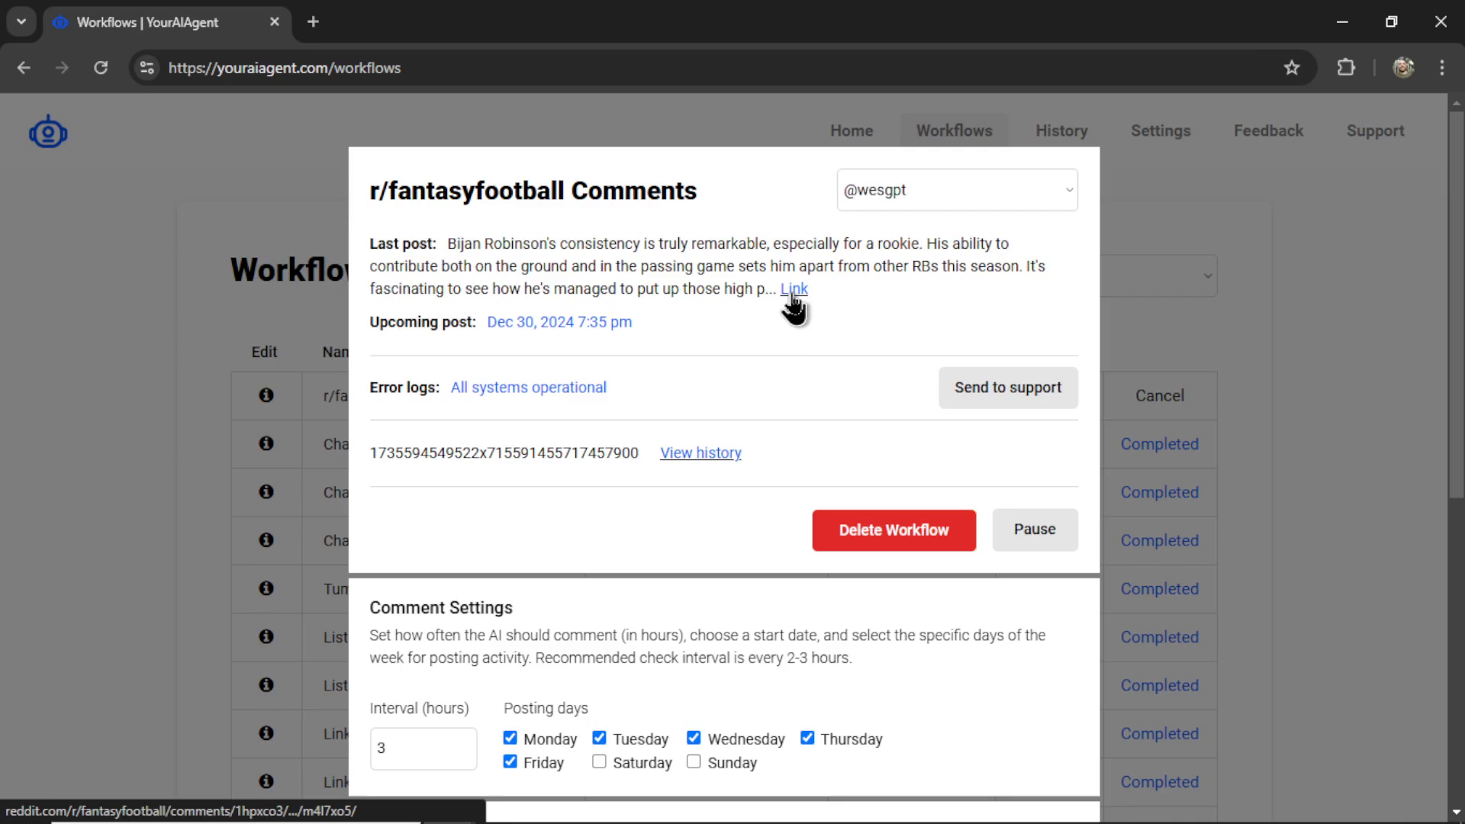
- View the Bijan Robinson post, highlight the agent's 30-point-barrier comment line, then close the tab
click(794, 289)
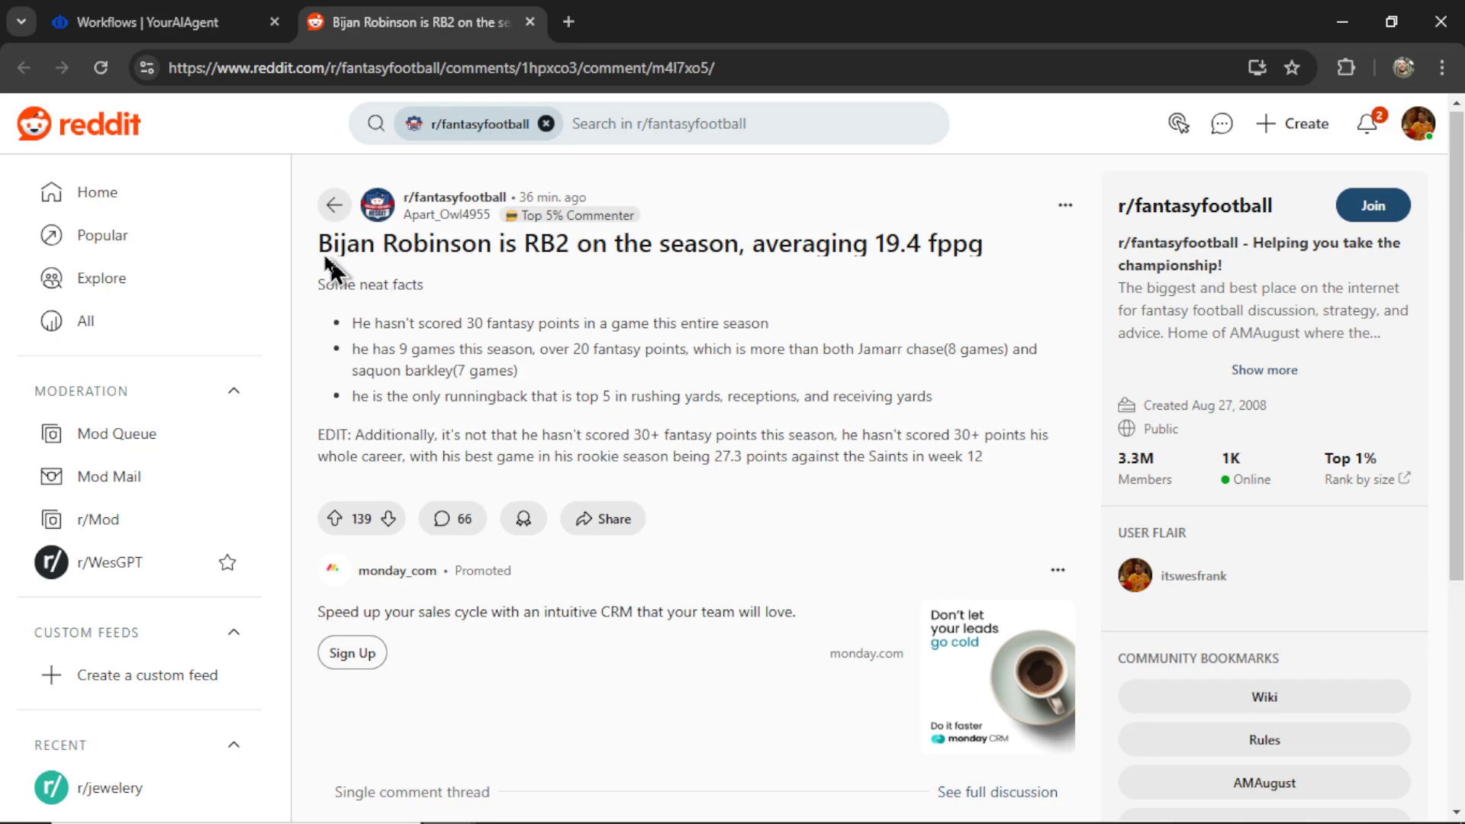
drag(317, 243, 573, 244)
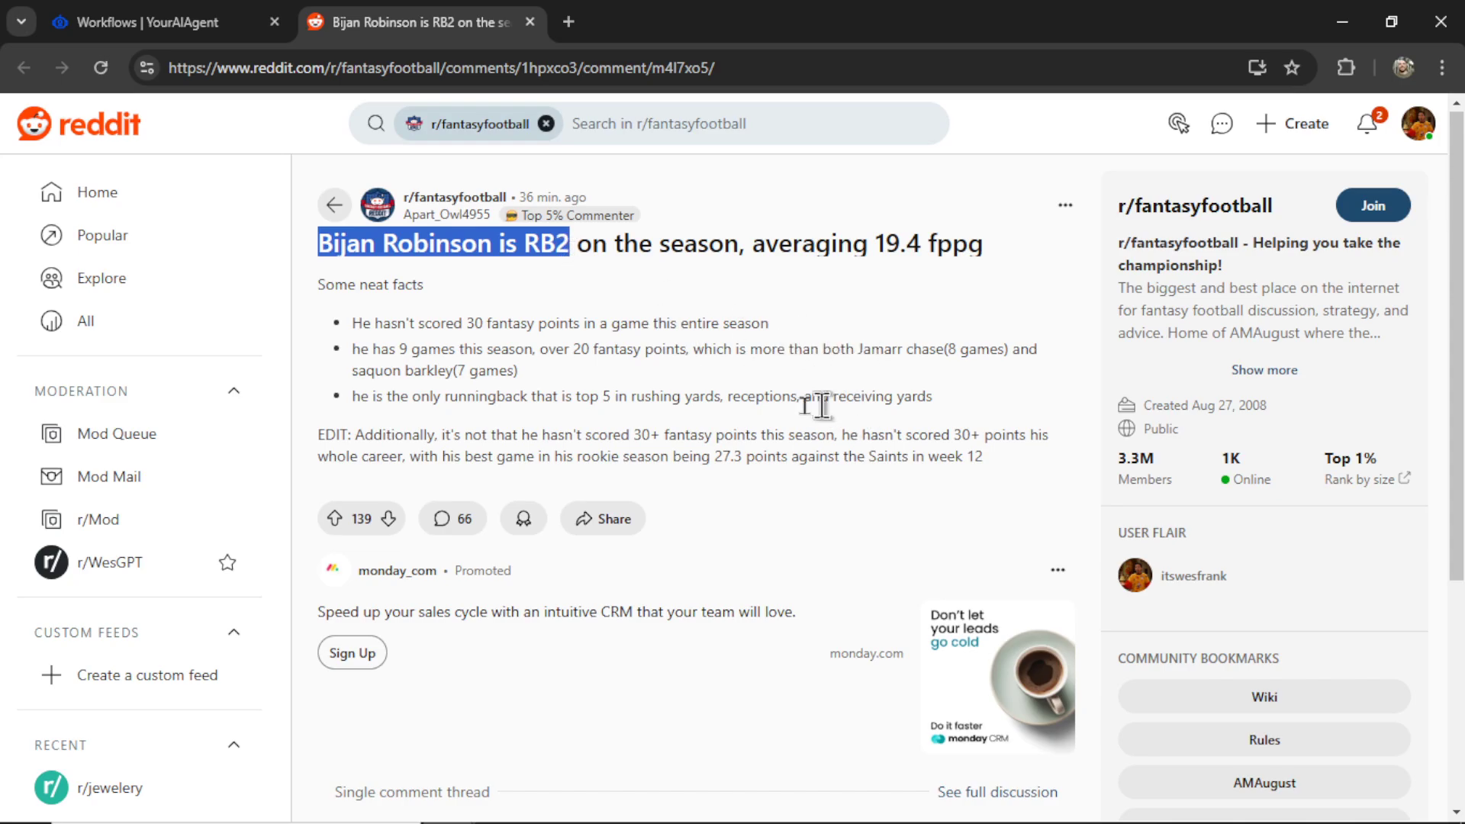
scroll(532, 592, down, 5)
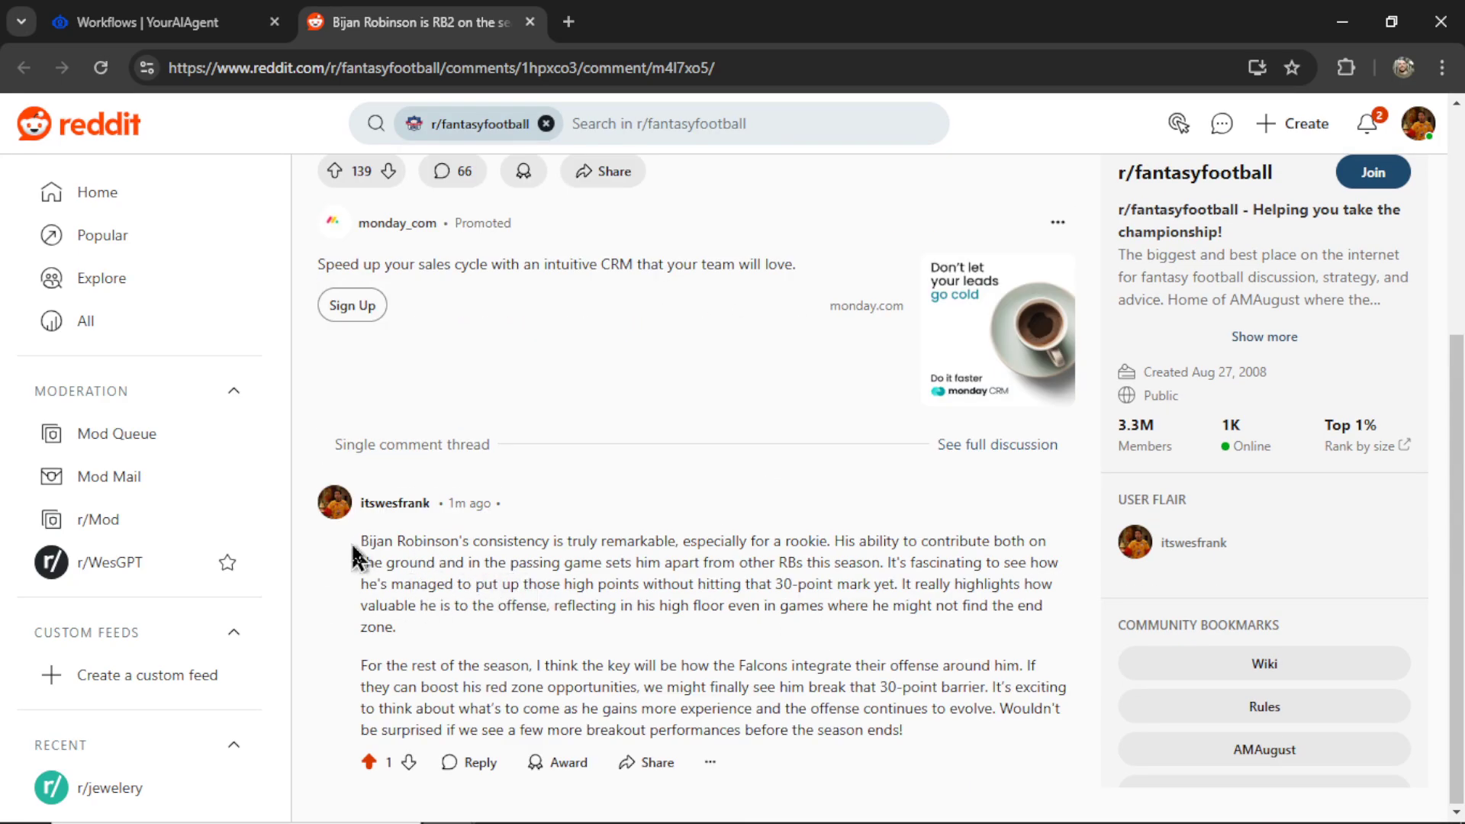
drag(359, 542, 974, 744)
click(647, 686)
drag(647, 686, 985, 688)
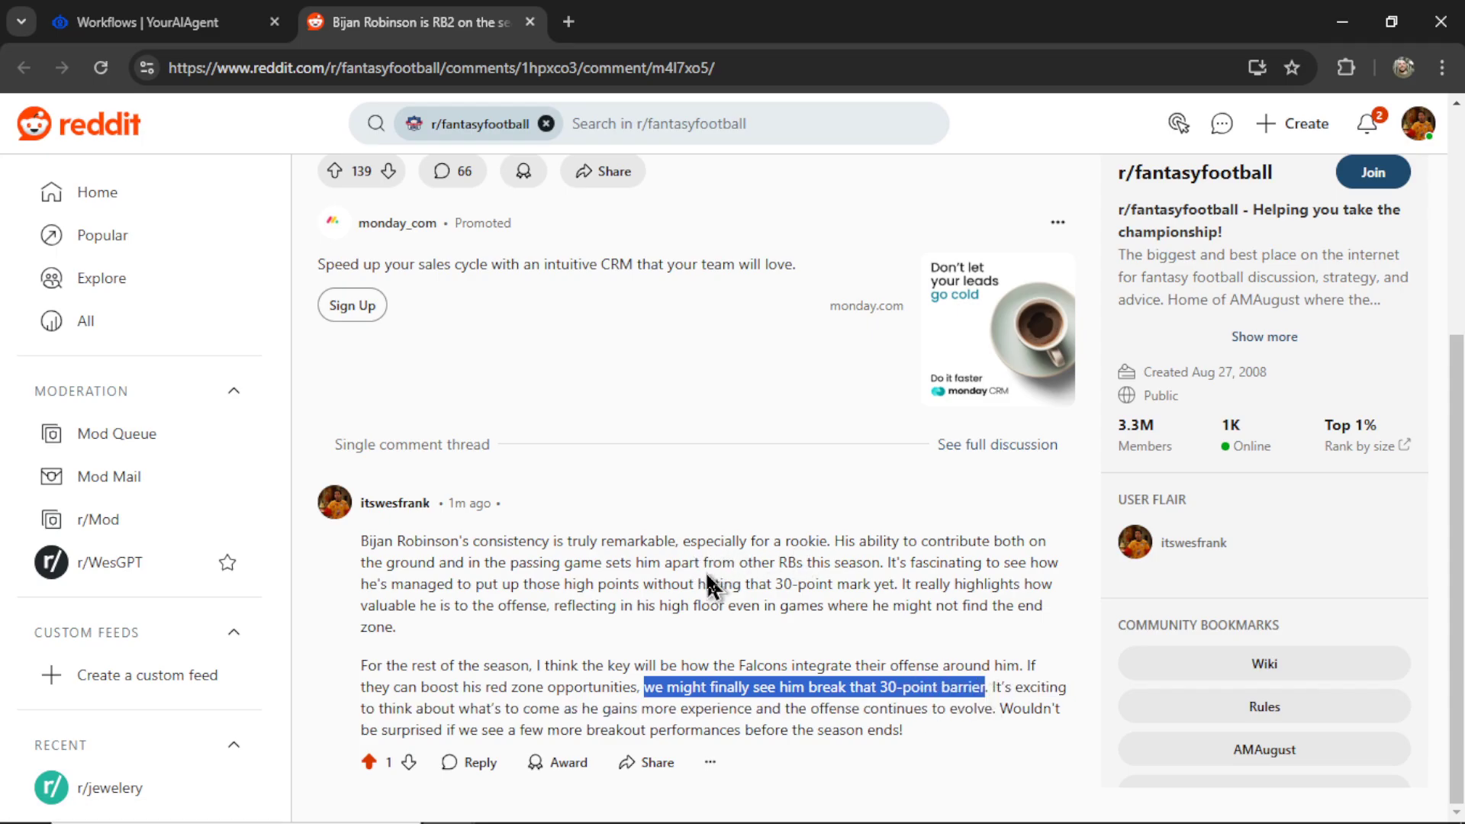
key(ctrl+w)
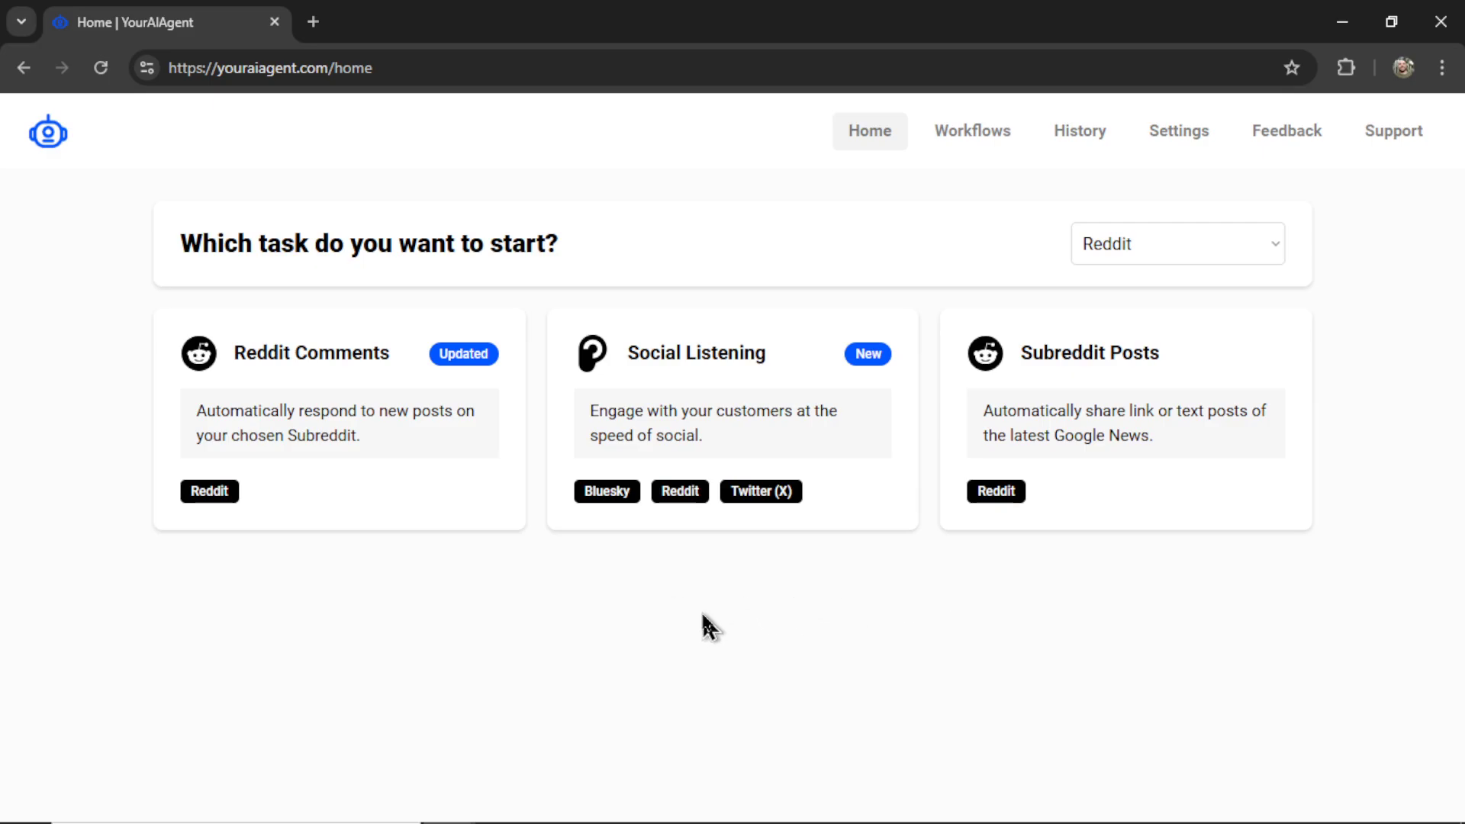
- Choose the Social Listening card among the Reddit tasks on Home
click(830, 420)
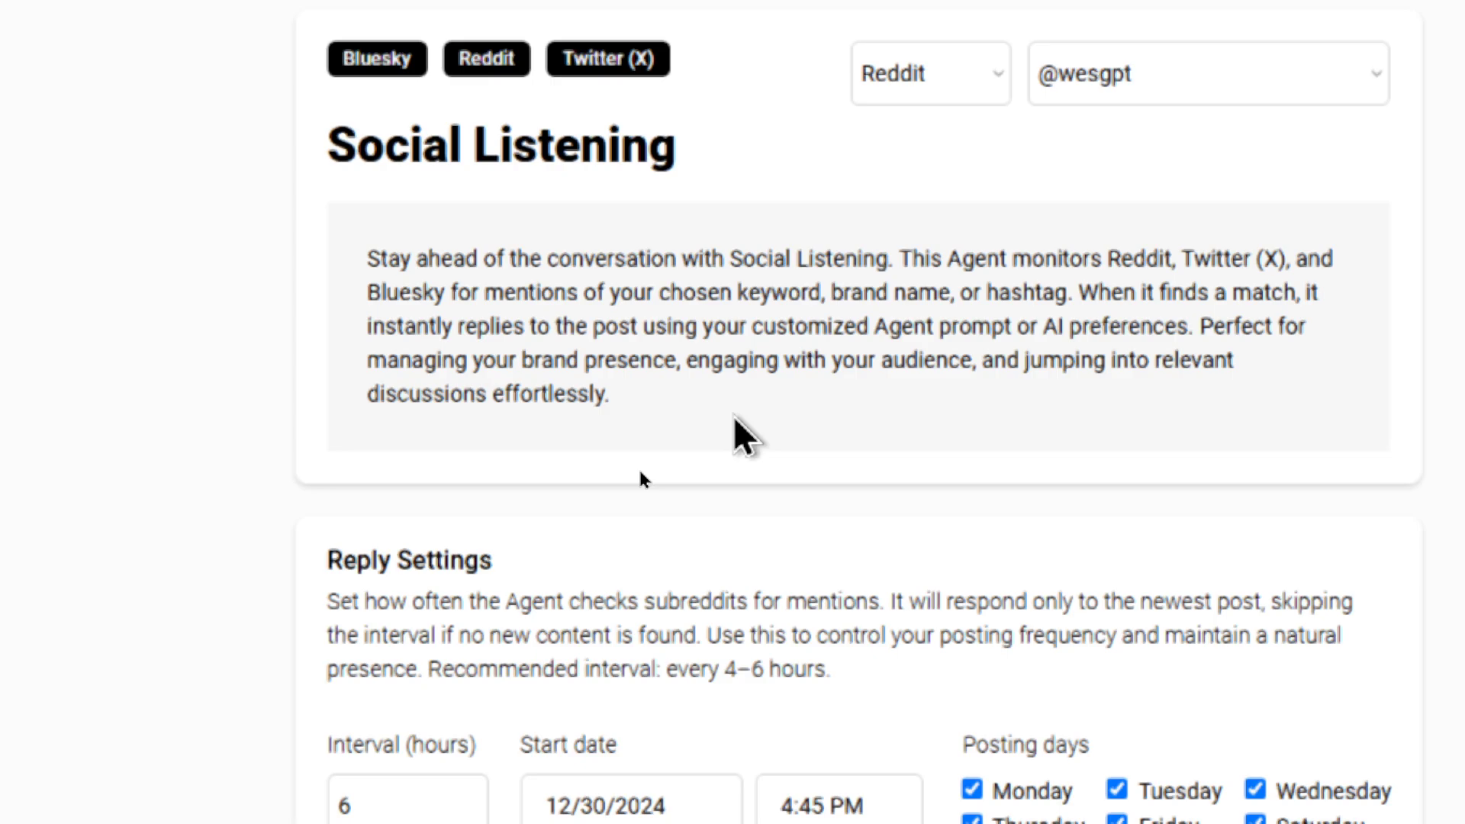
scroll(734, 415, down, 5)
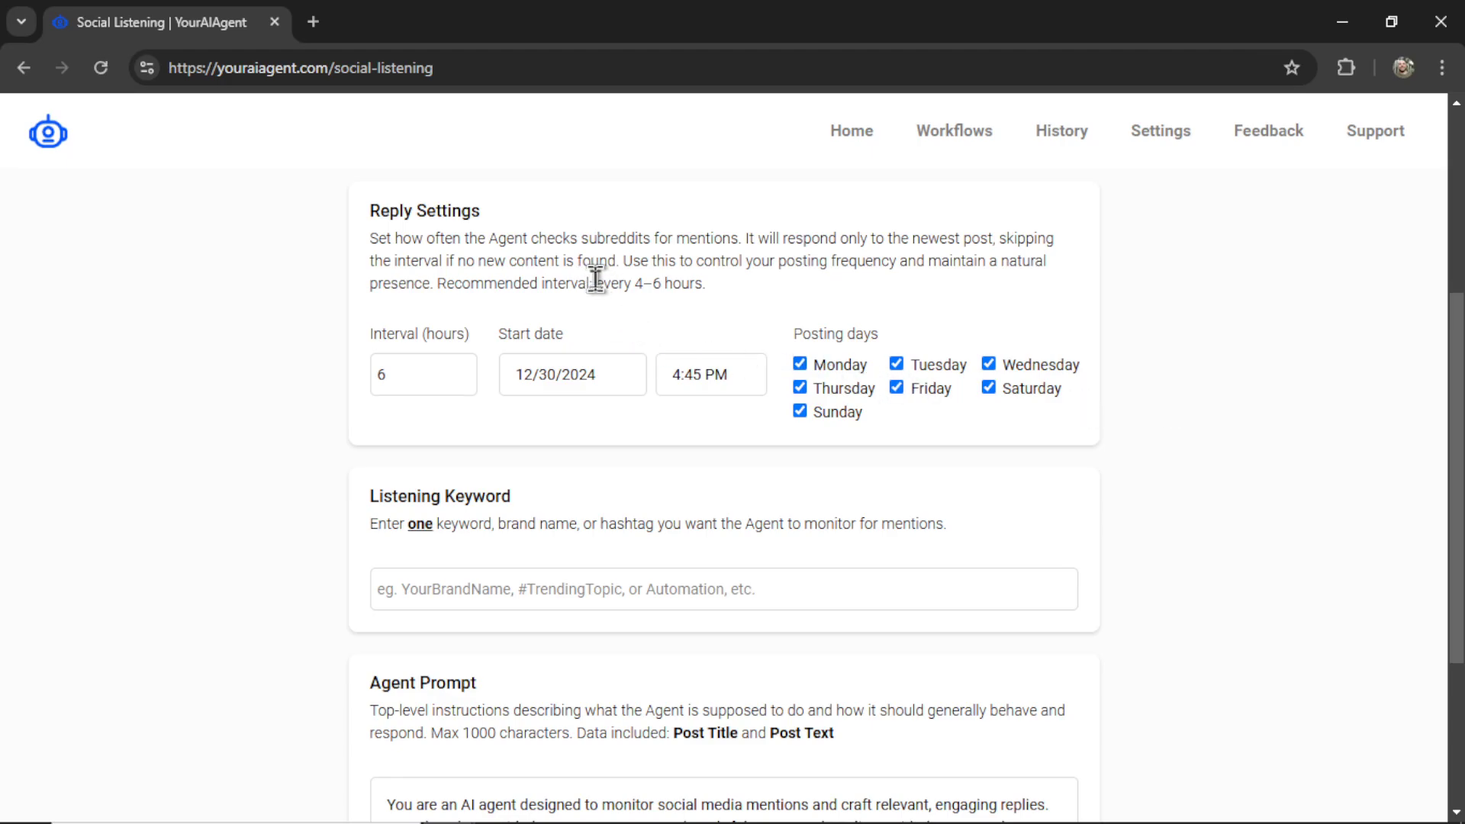
drag(597, 283, 706, 291)
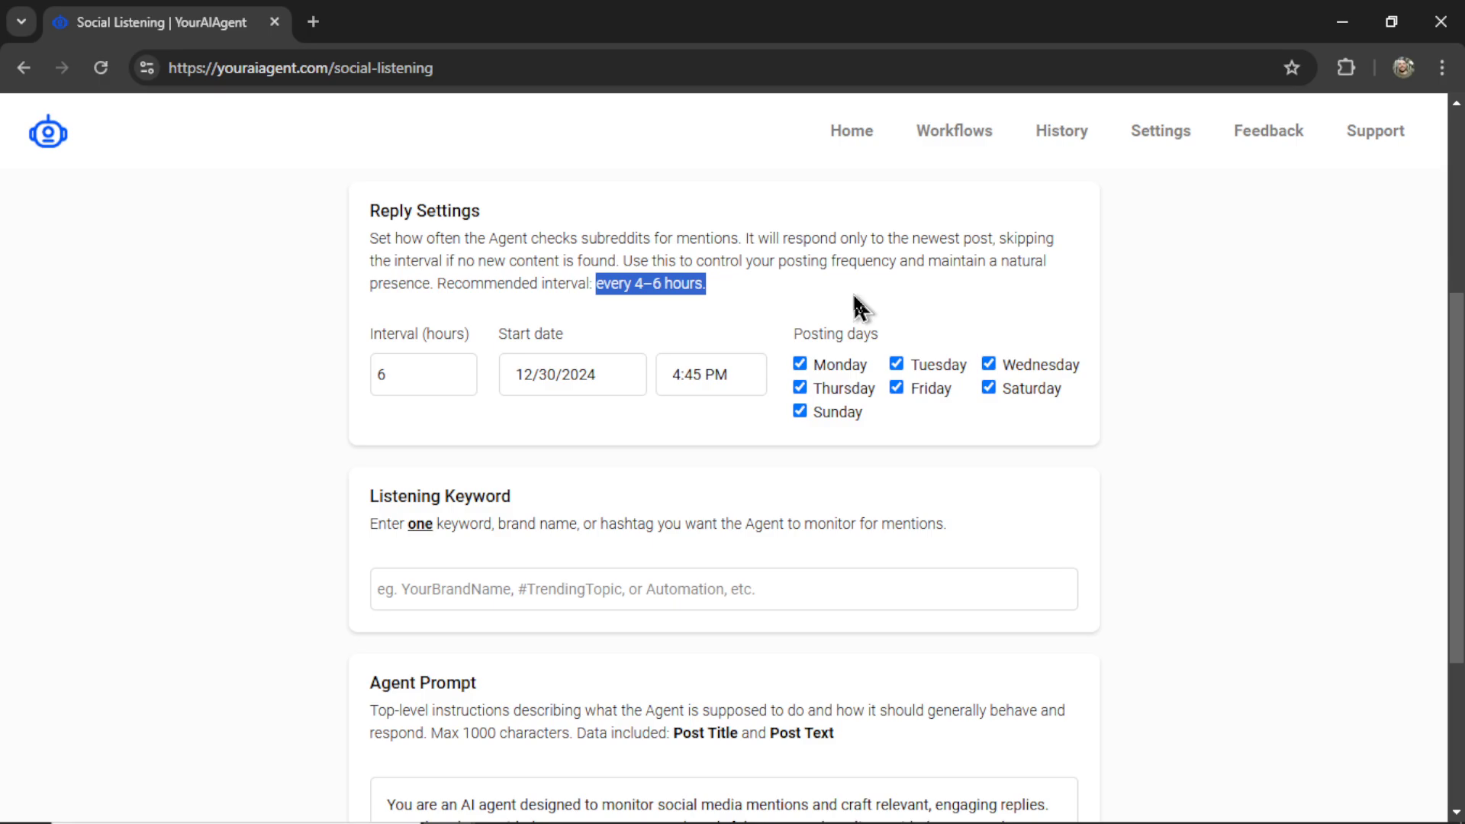
double_click(415, 364)
text(1)
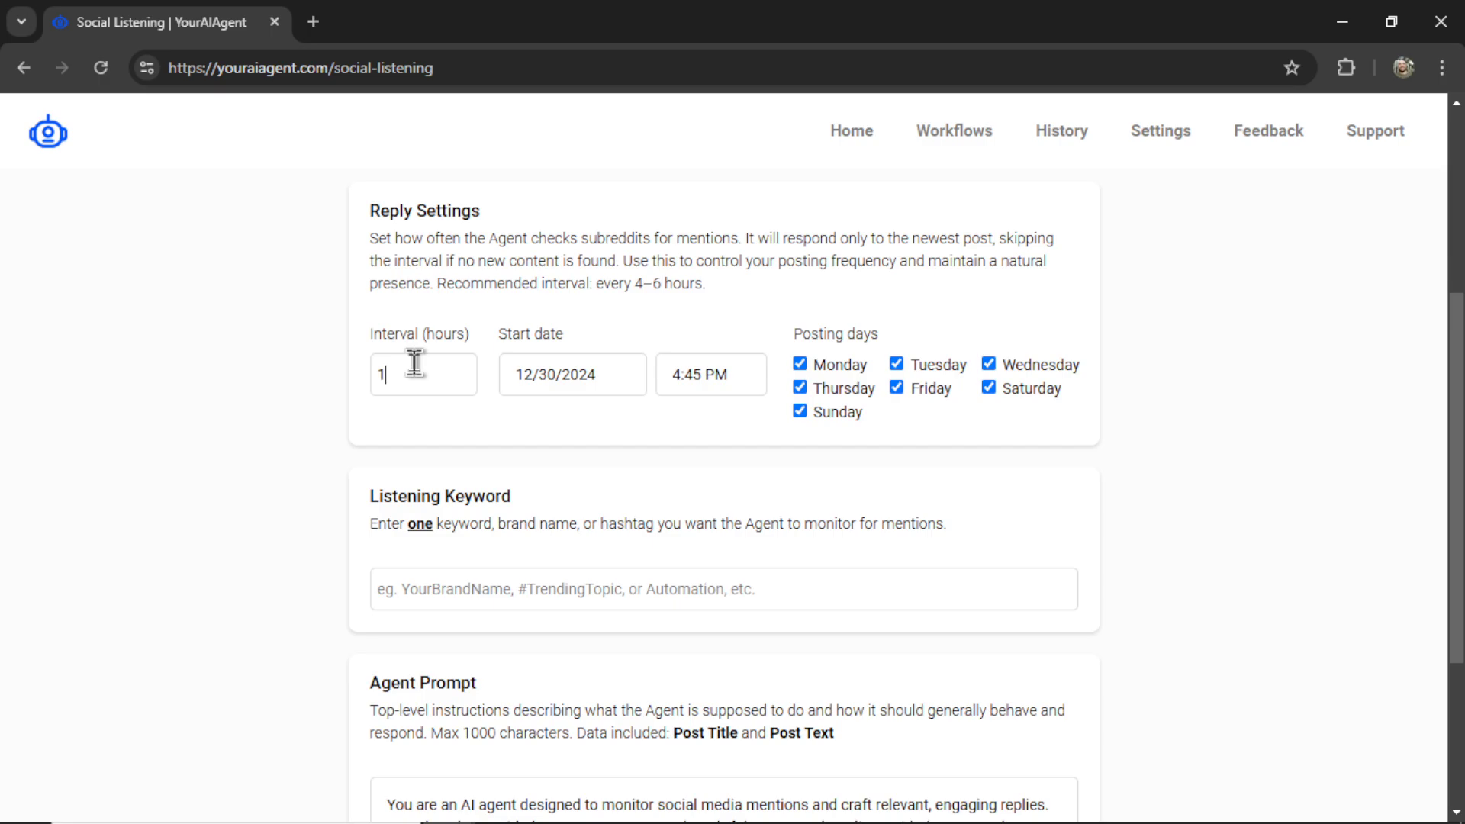
key(BackSpace)
text(6)
scroll(747, 534, down, 2)
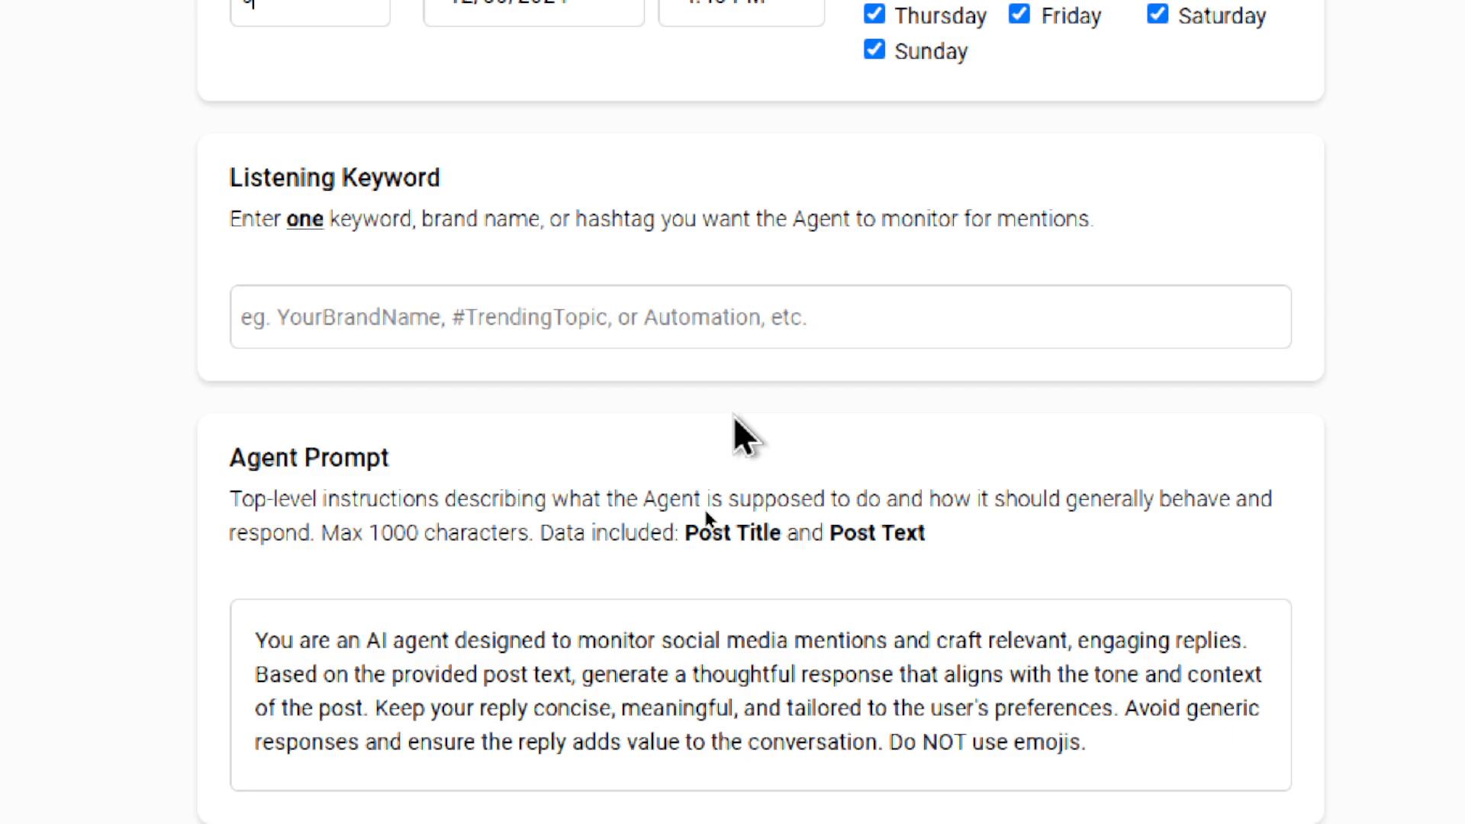
- Enter 'graphic designer' in the Listening Keyword field and check the entry
click(841, 339)
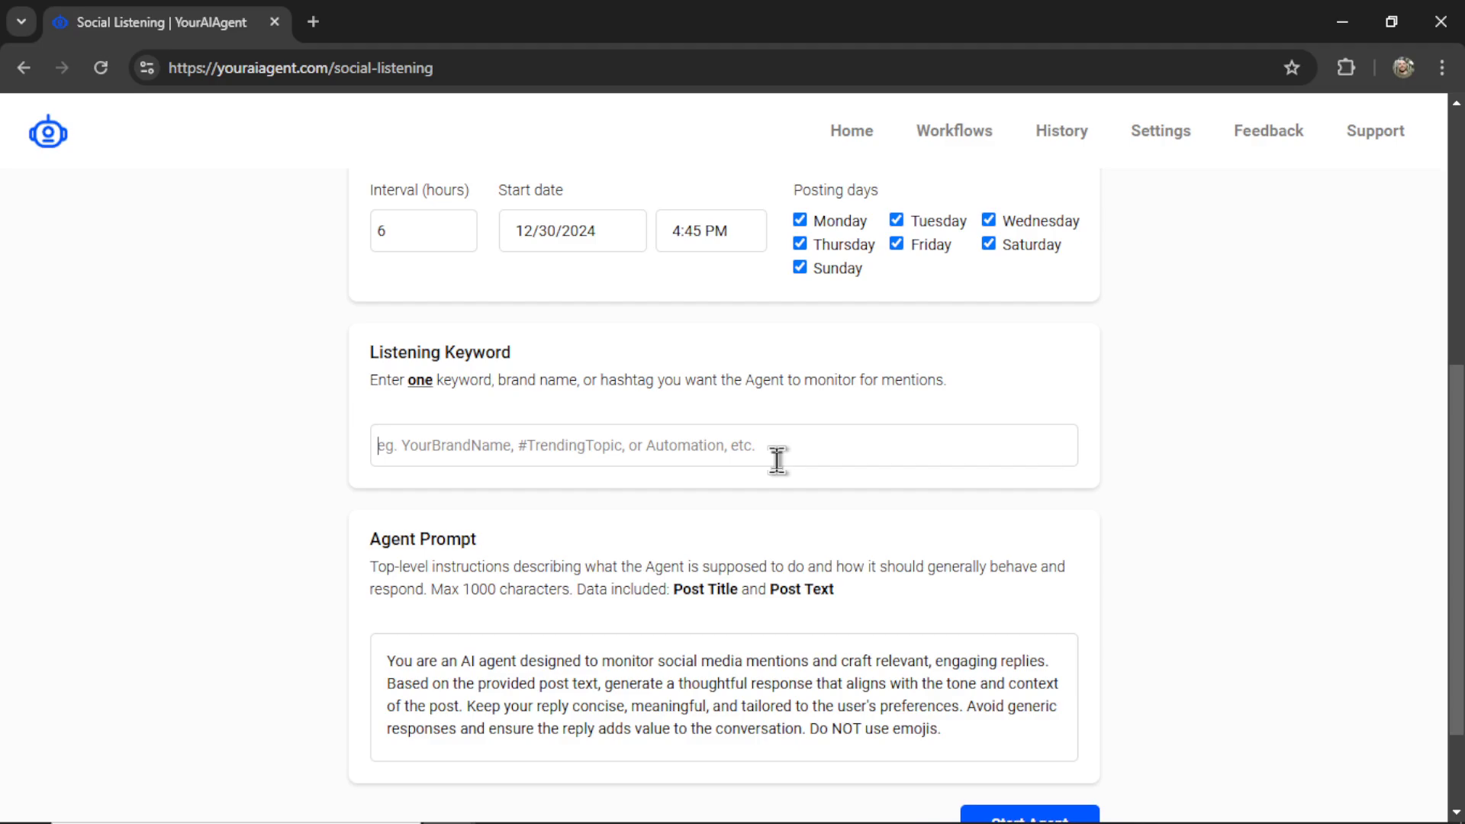
text(gr)
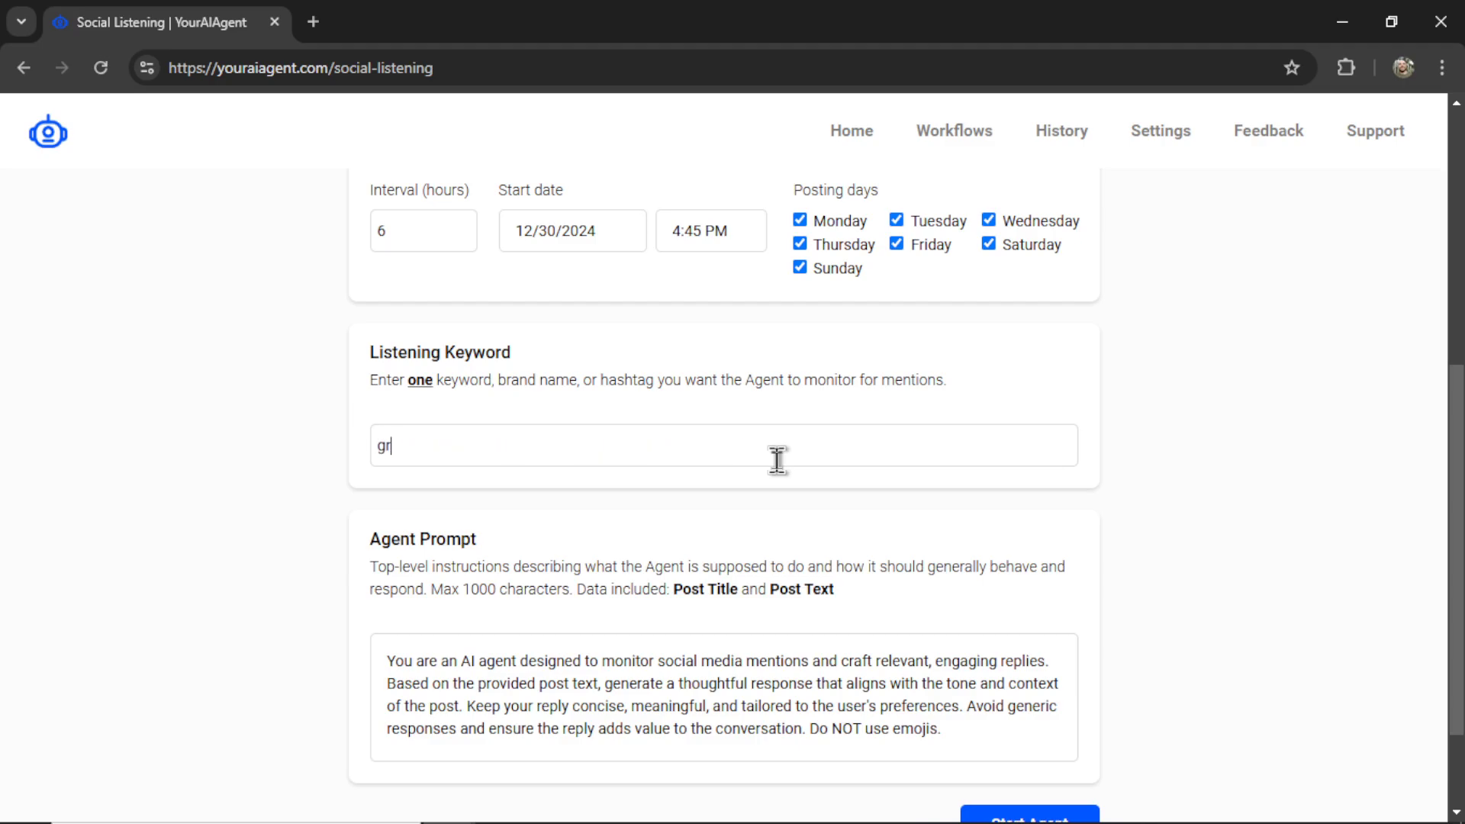
text(aphic designer)
drag(533, 446, 376, 445)
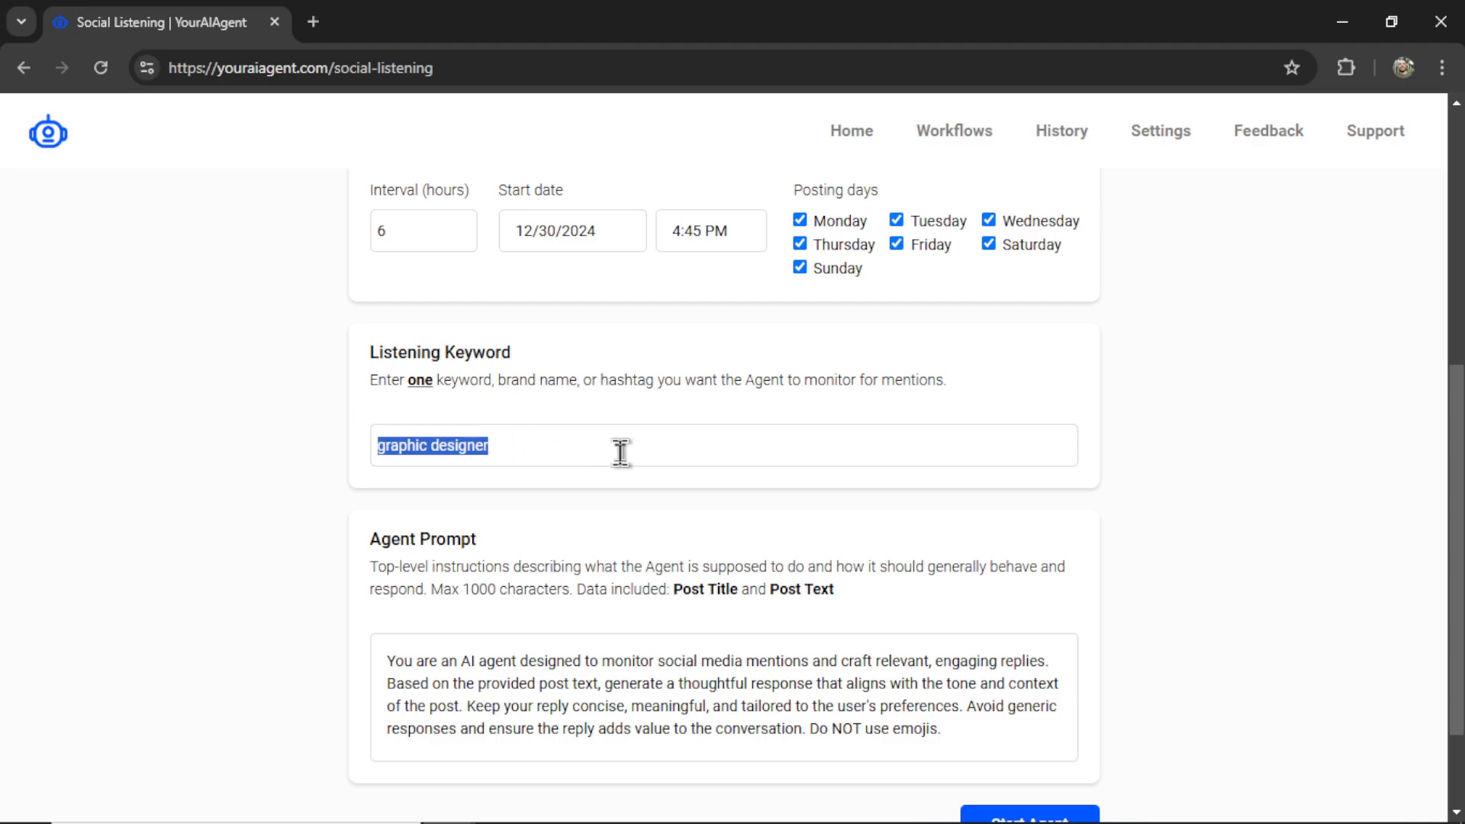
click(572, 454)
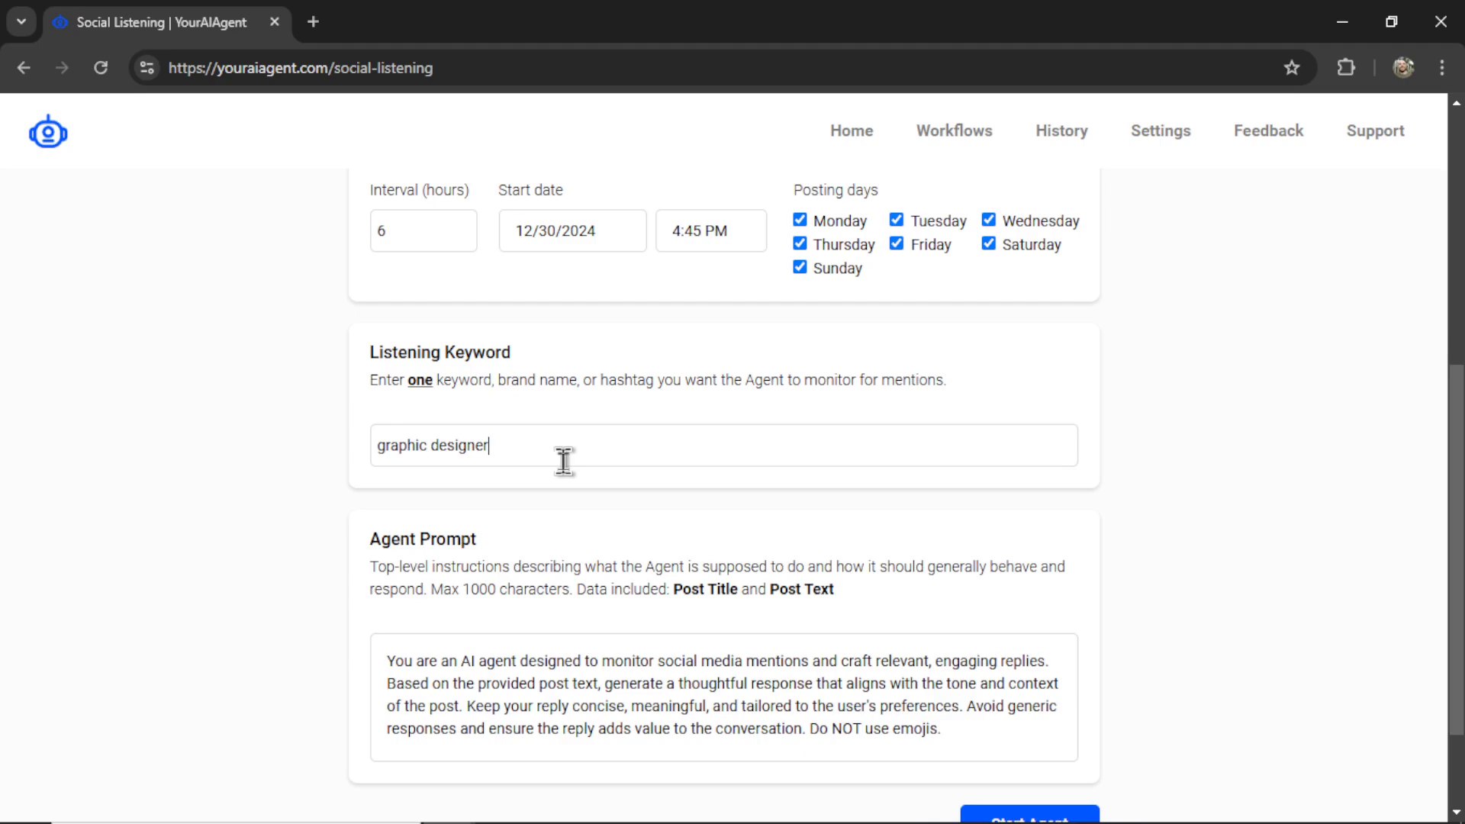
scroll(580, 465, down, 2)
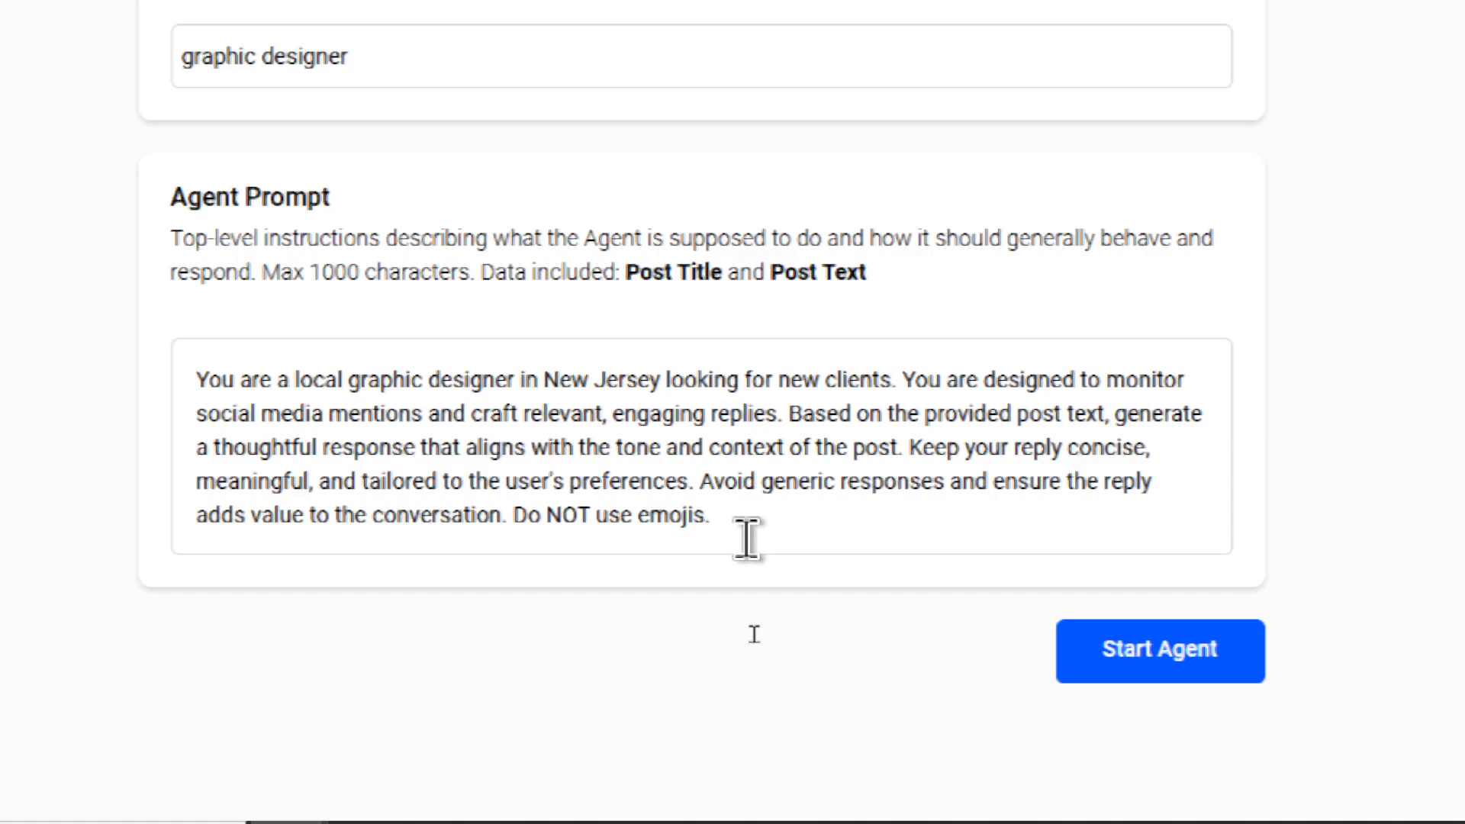
- Select the prompt's monitoring instructions to rewrite its opening as a New Jersey graphic designer
drag(904, 379, 934, 377)
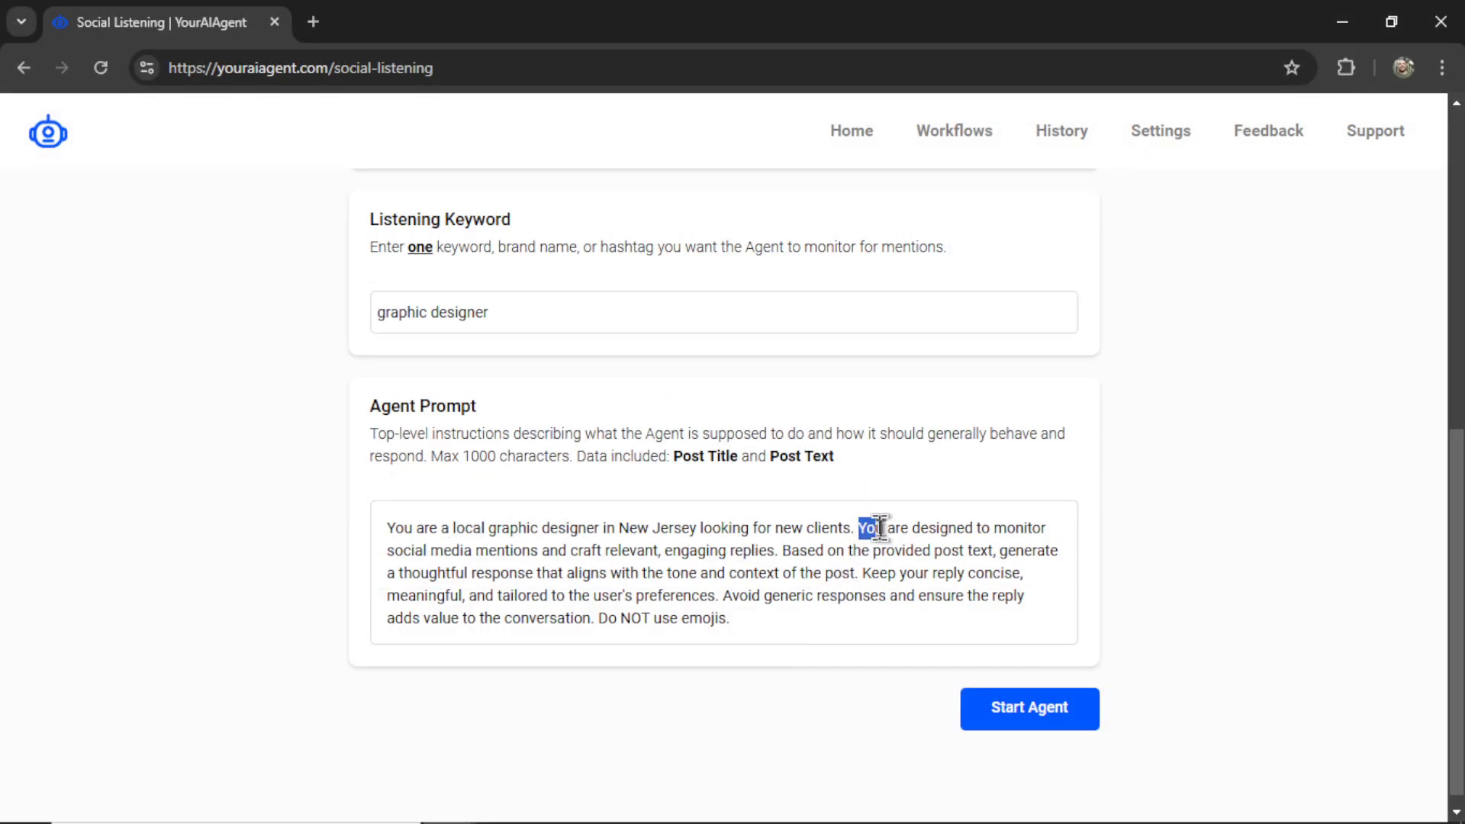
drag(880, 528, 1028, 565)
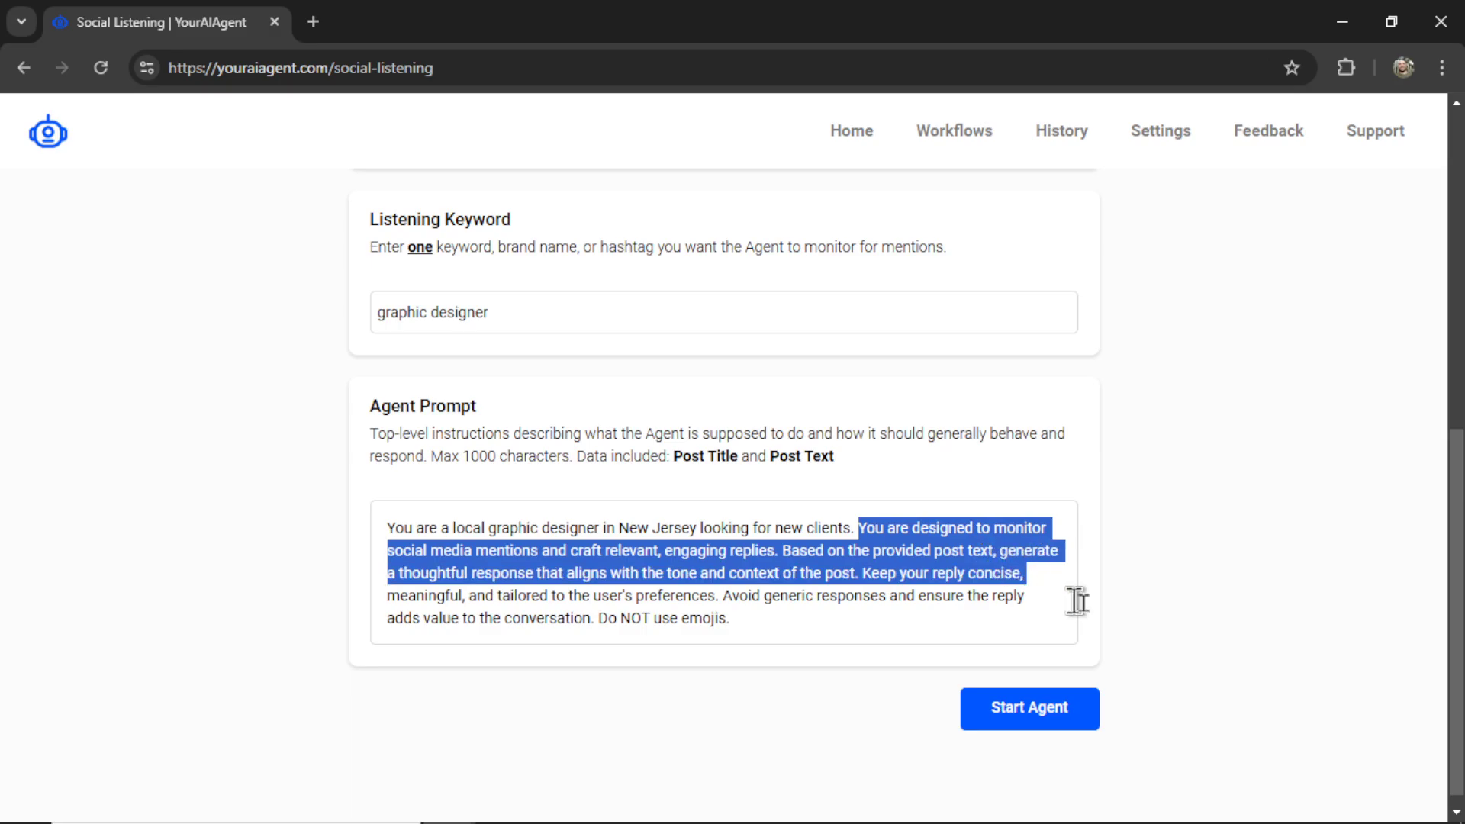
click(1146, 586)
- Start the graphic designer agent and follow its last reply's link from the workflow details
click(1031, 709)
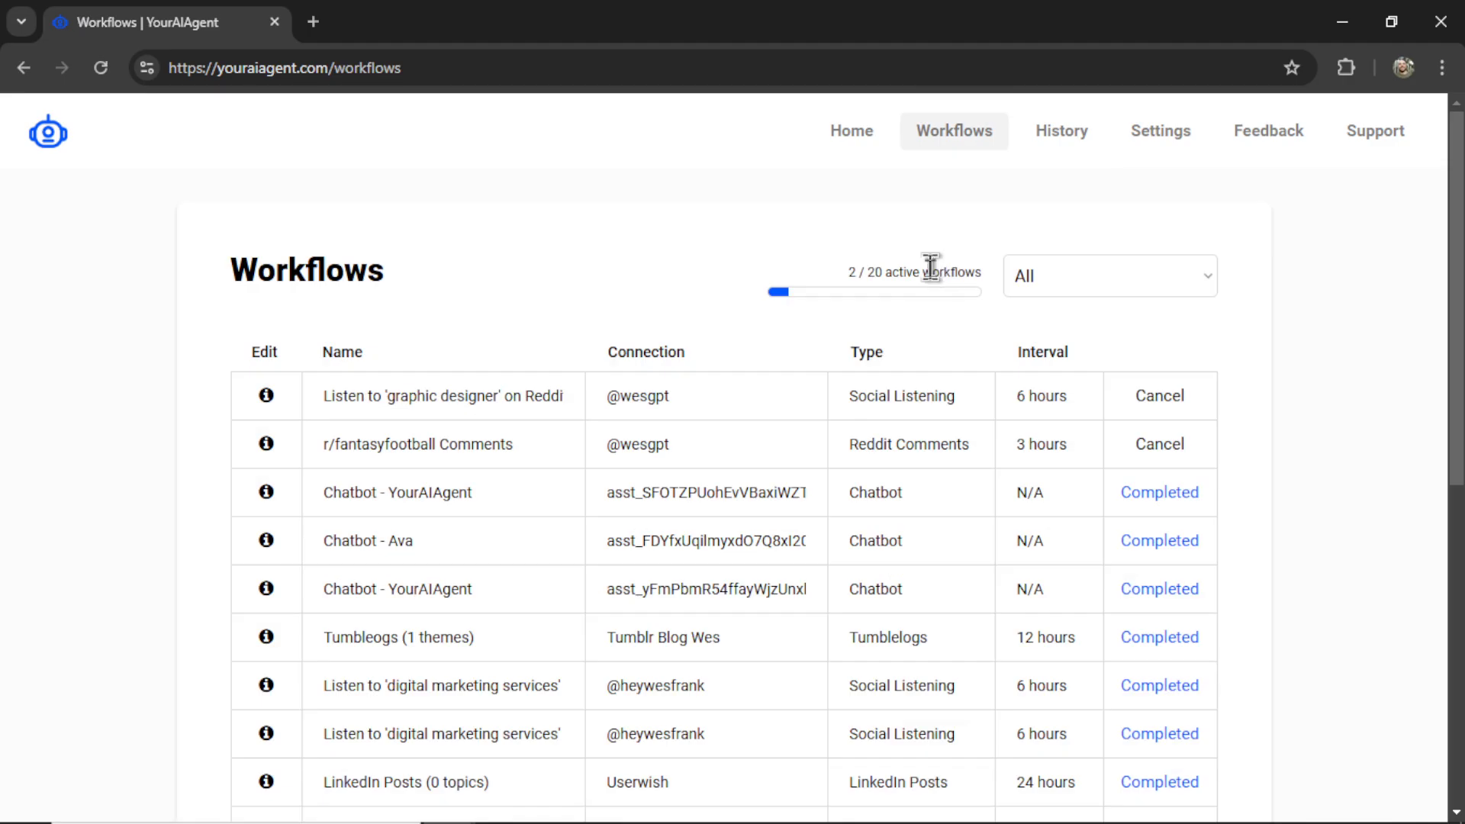
click(267, 396)
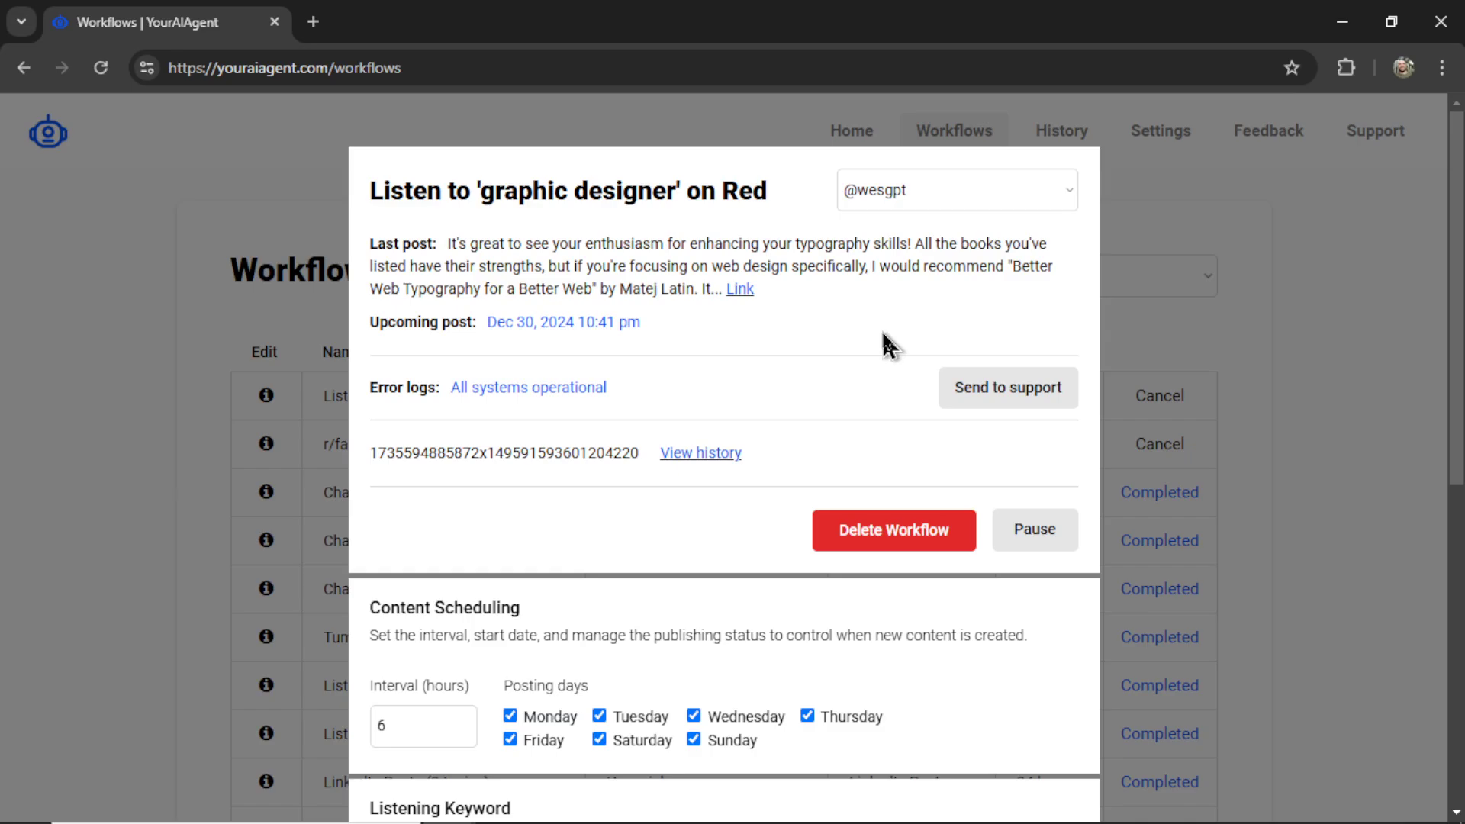
click(742, 293)
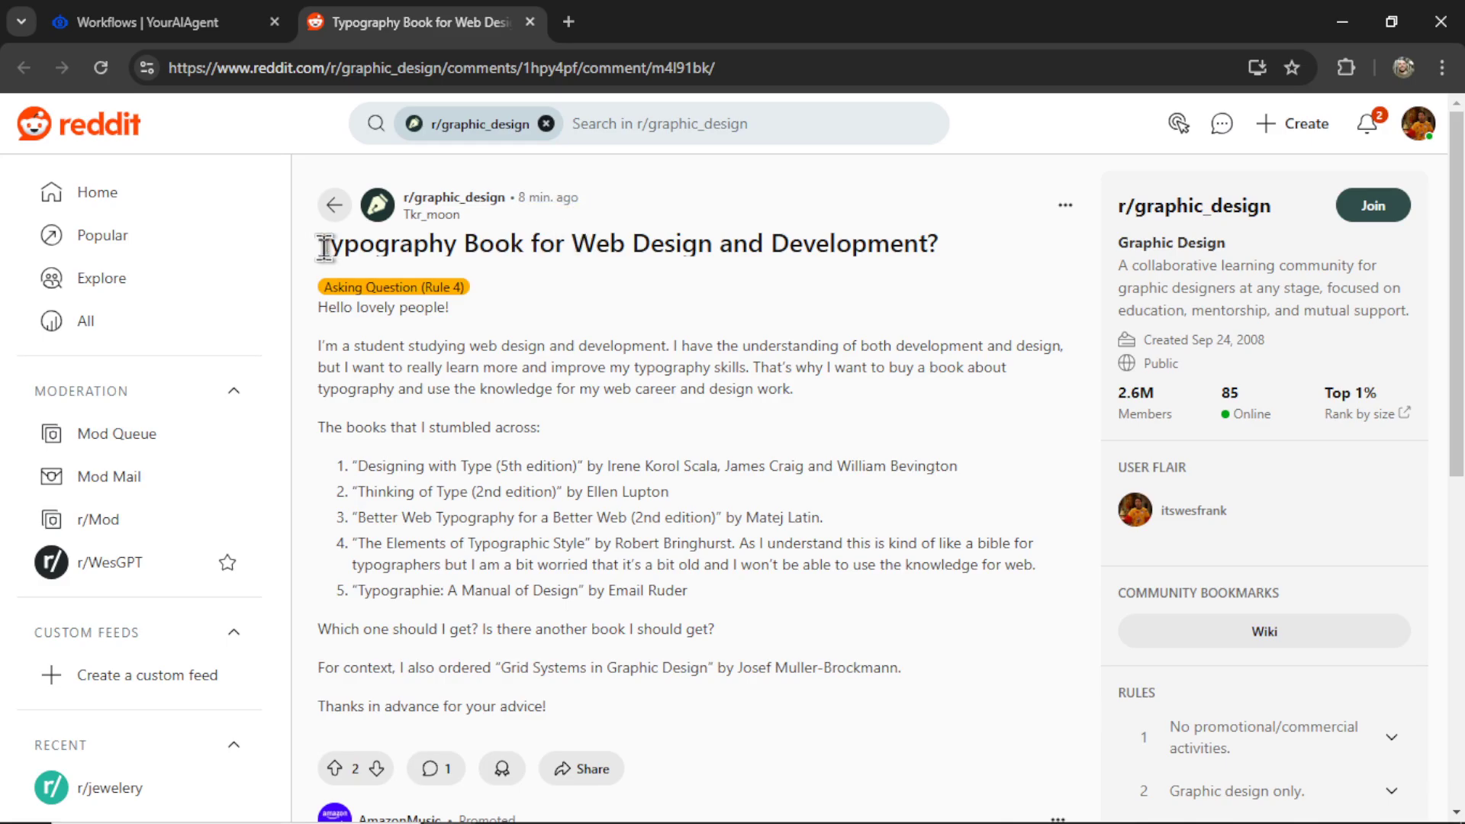
- Highlight the title of the r/graphic_design typography book post
drag(326, 247, 929, 249)
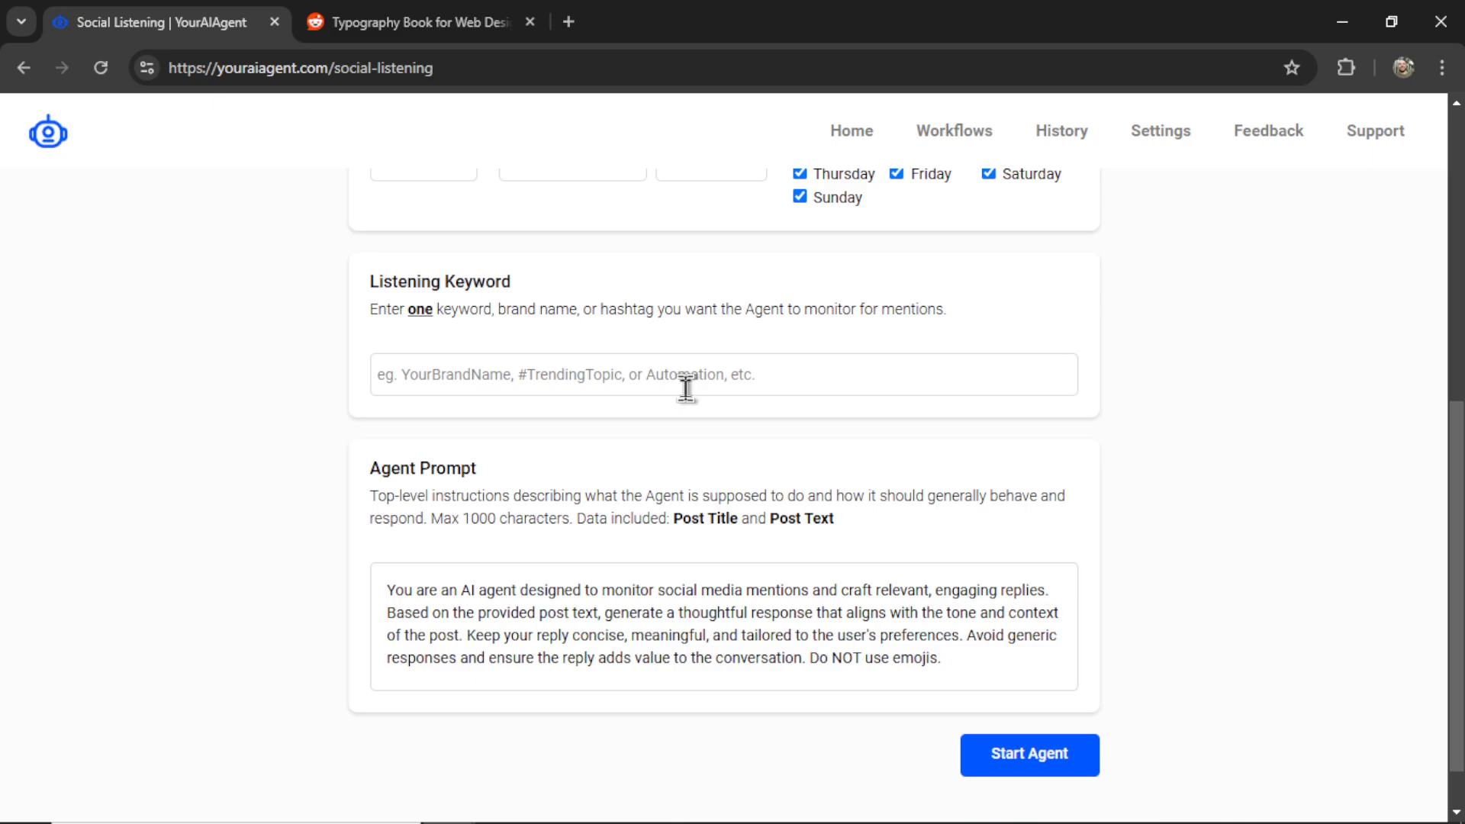
- Type 'graphic designer' into the empty Listening Keyword field and trim its last letters
click(686, 389)
text(graphic designer)
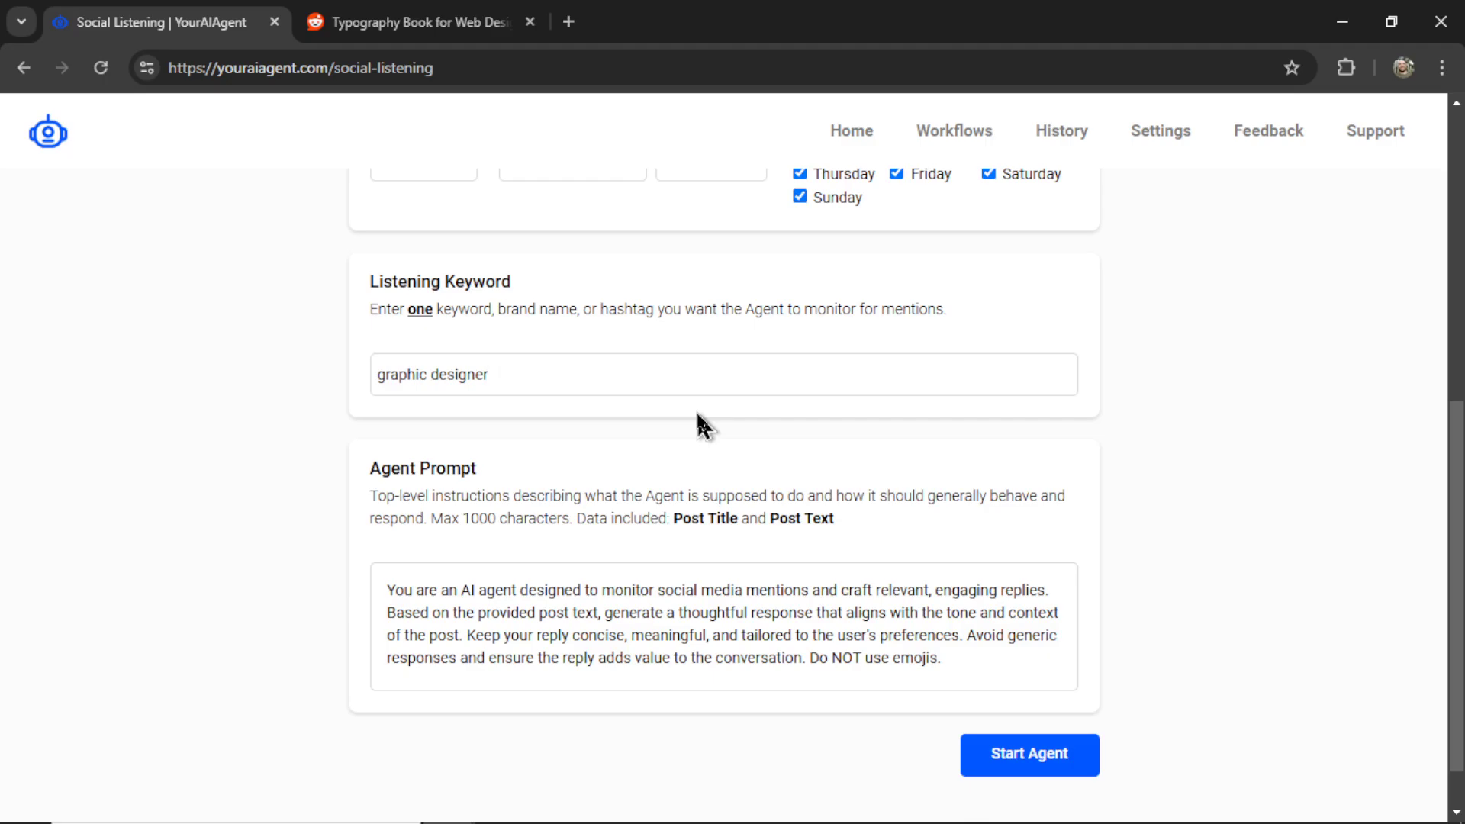
drag(547, 374, 377, 376)
click(539, 379)
key(BackSpace)
key(BackSpace)
- Scroll the Reddit post down to the agent's comment and highlight the recommended book title
key(ctrl+Tab)
scroll(885, 409, down, 5)
scroll(881, 420, down, 1)
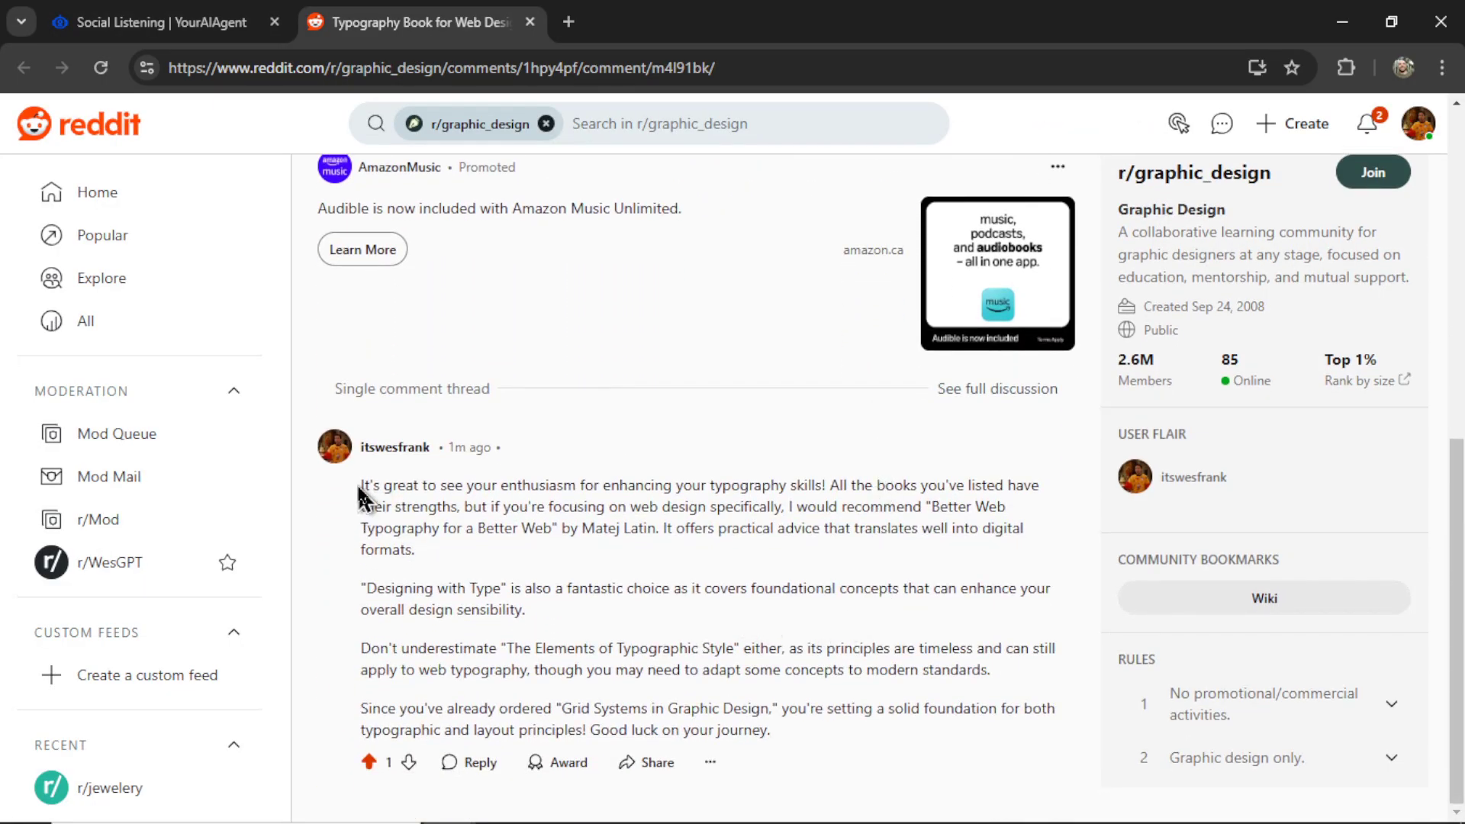
drag(363, 485, 833, 486)
click(933, 508)
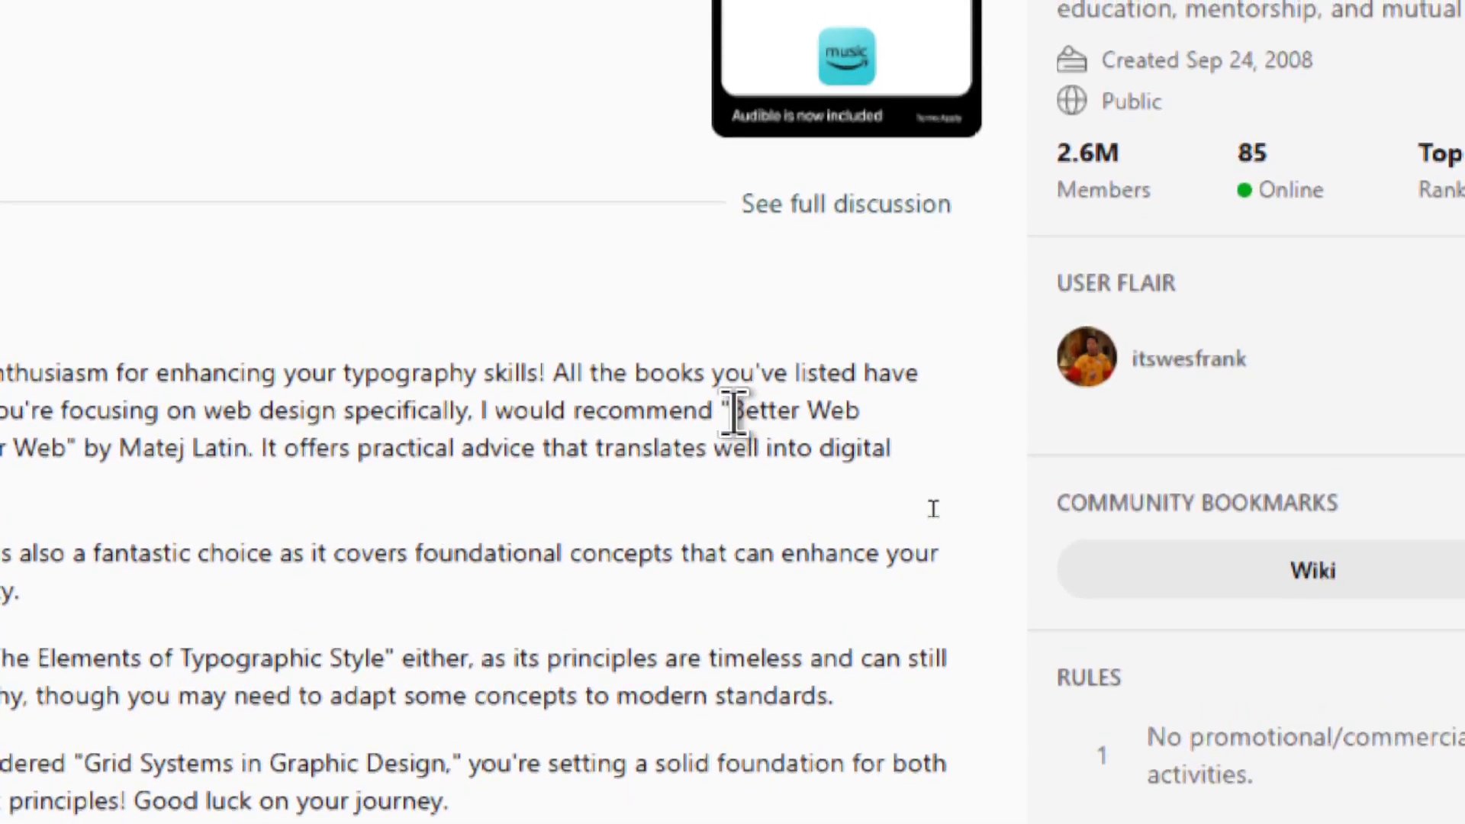
drag(734, 412, 858, 412)
drag(631, 412, 843, 413)
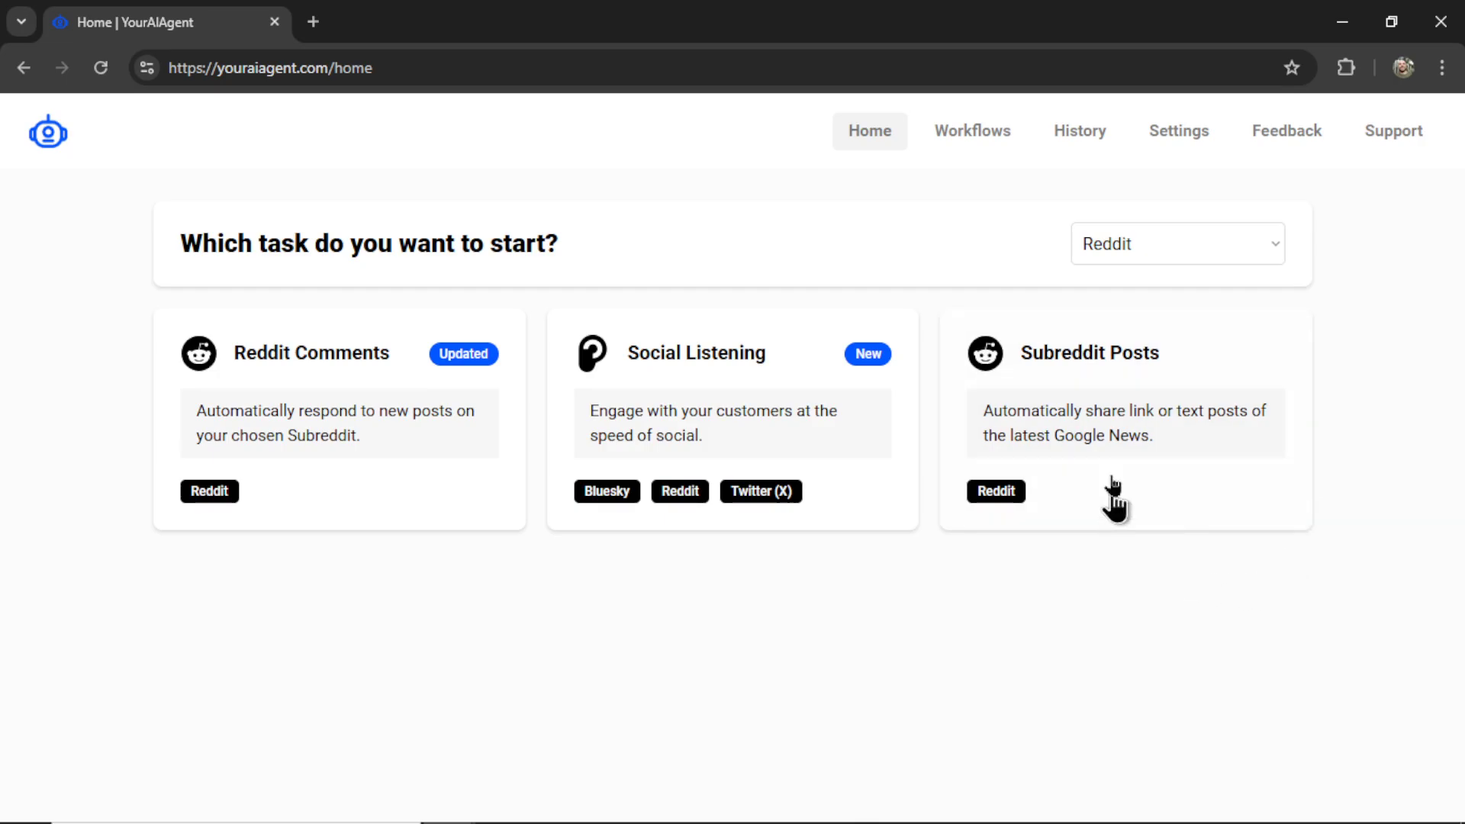
- Choose the Subreddit Posts task on the Home page
click(1179, 418)
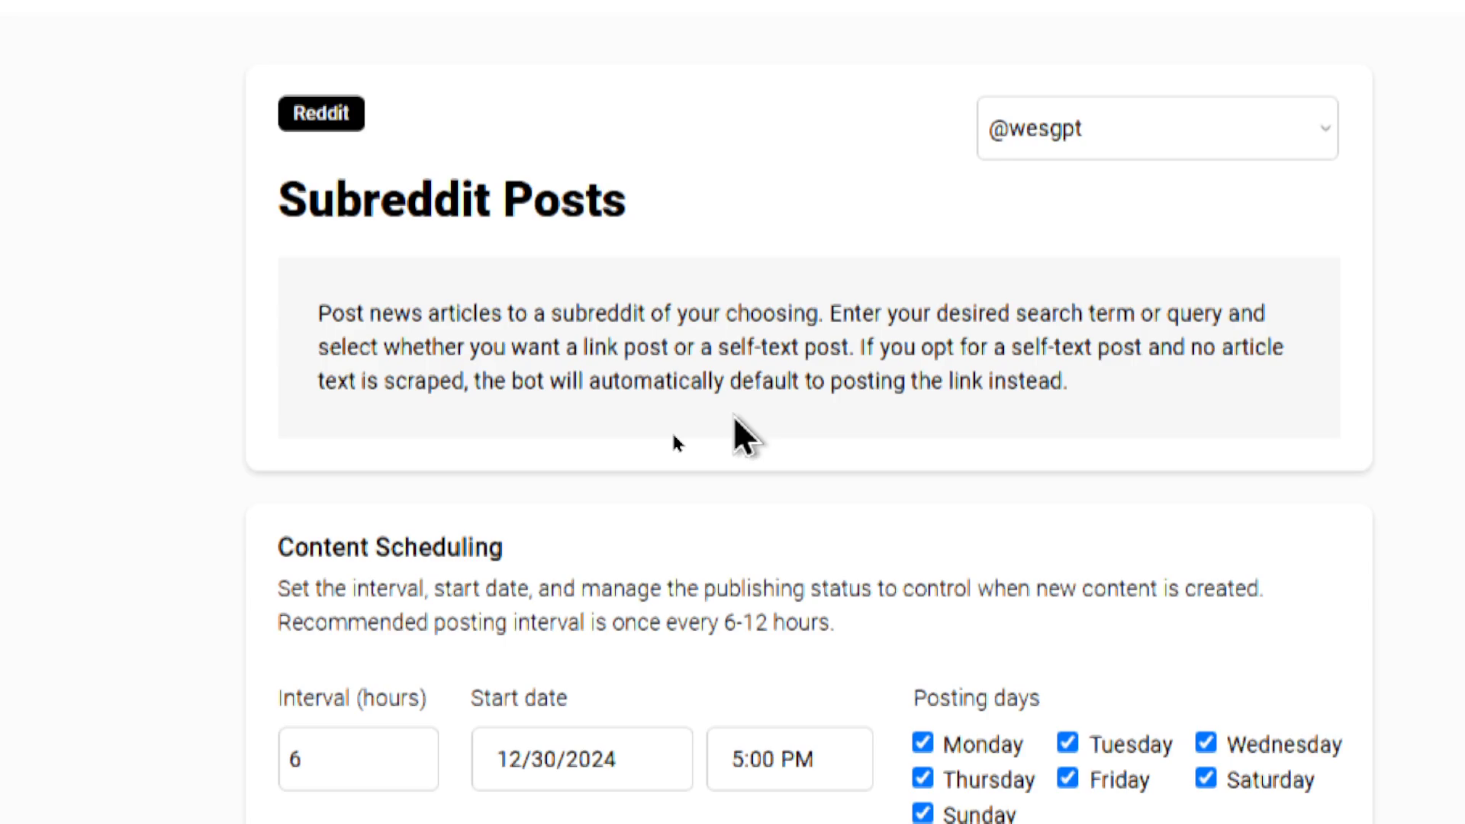
- Set the Google News search query to 'tesla'
scroll(734, 415, down, 5)
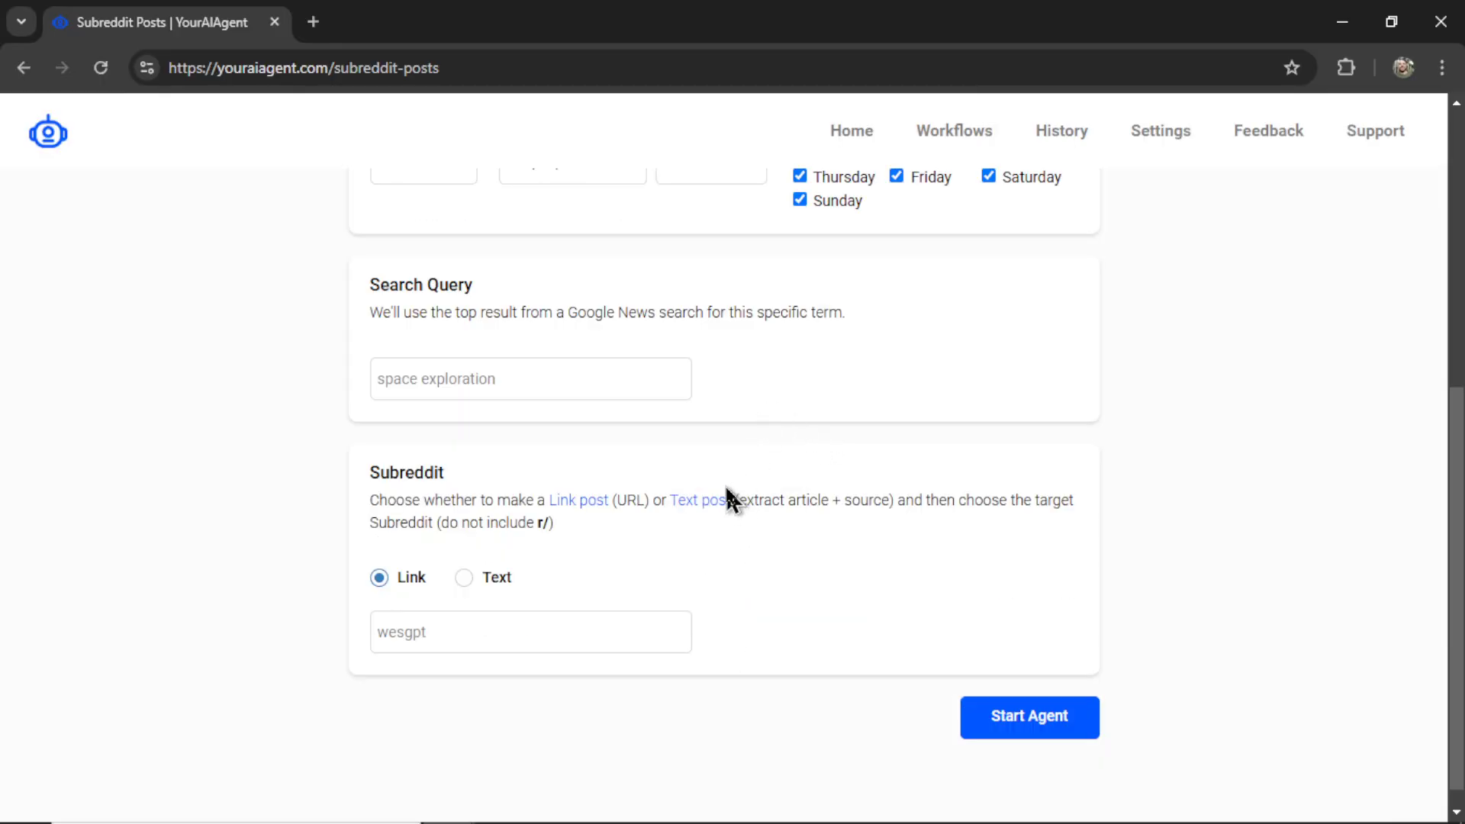
click(605, 373)
drag(571, 312, 663, 311)
click(562, 390)
text(tesla)
- Set the target subreddit to 'tesla'
scroll(468, 389, down, 1)
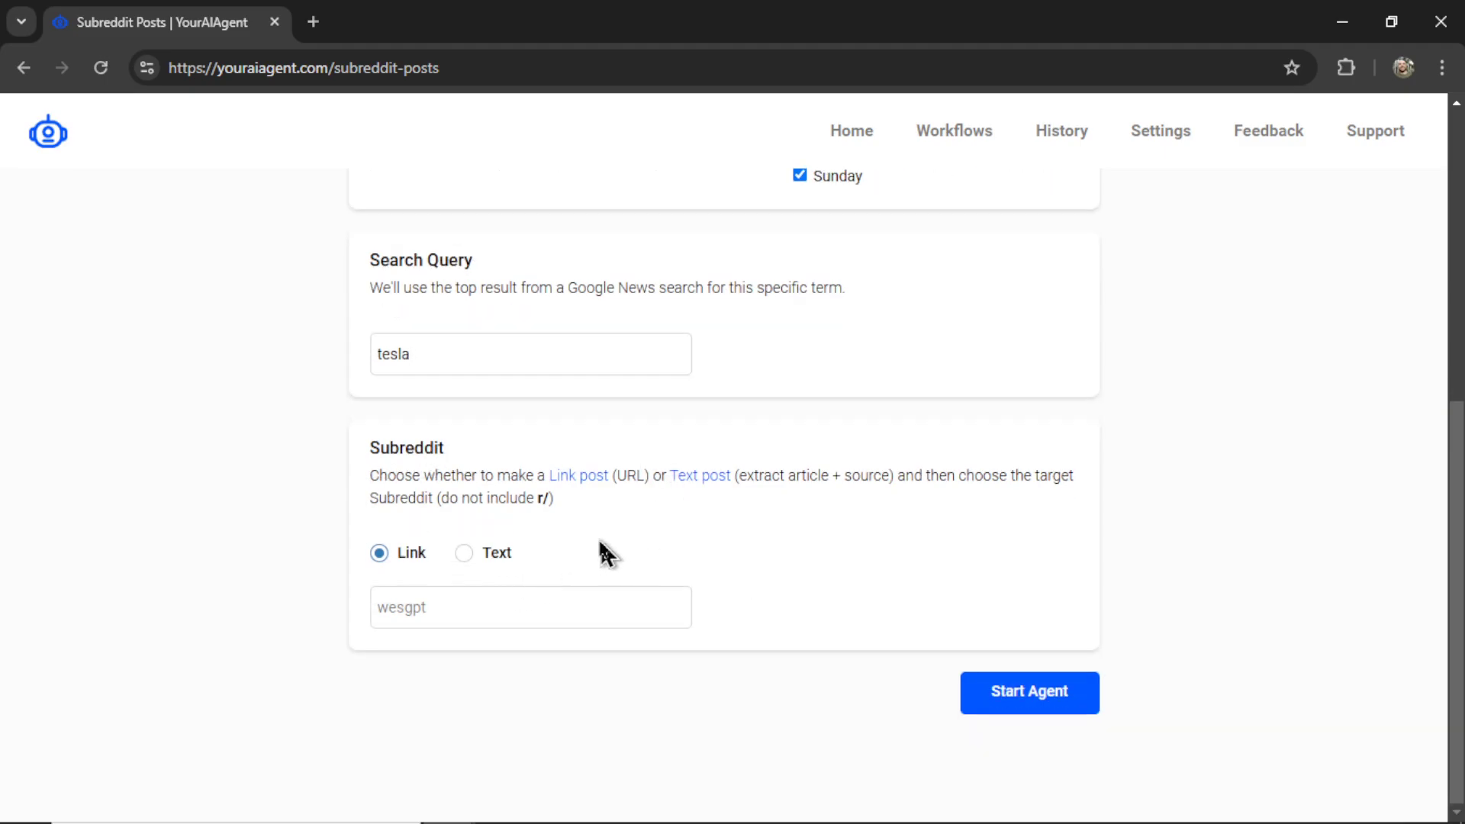
click(531, 612)
text(tesl)
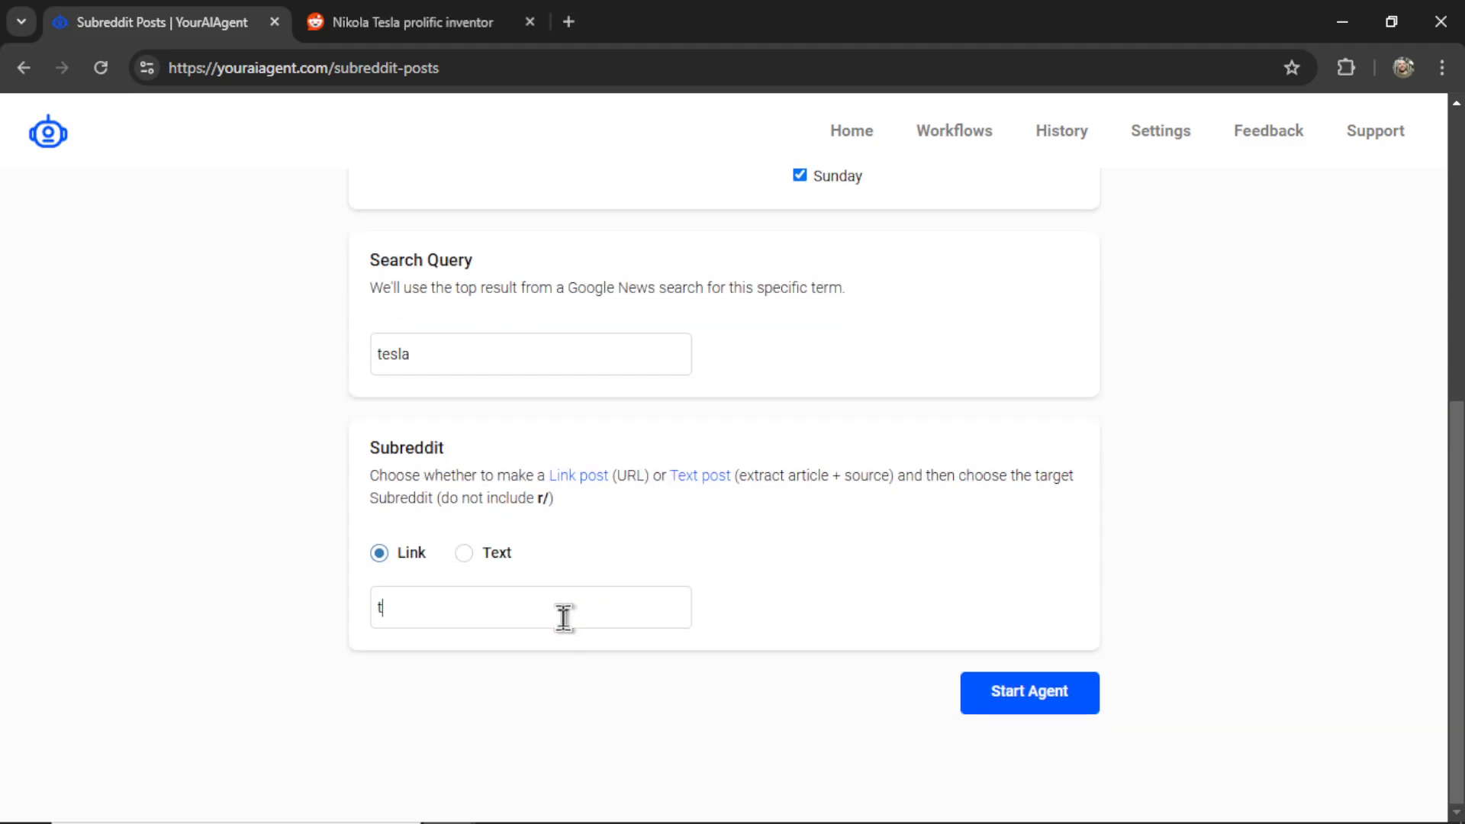
text(a)
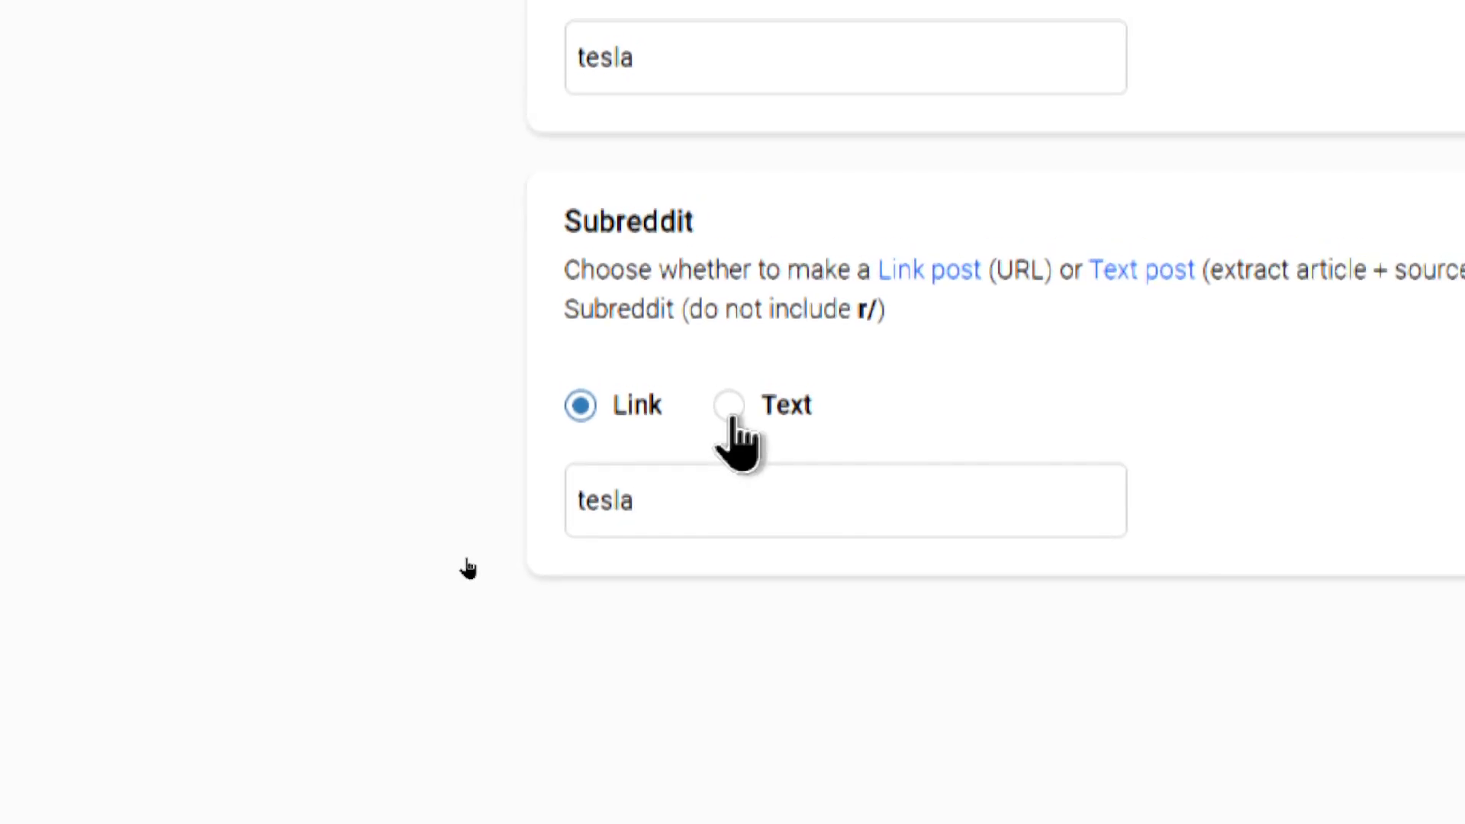
- Switch the post type from Link to Text
click(752, 368)
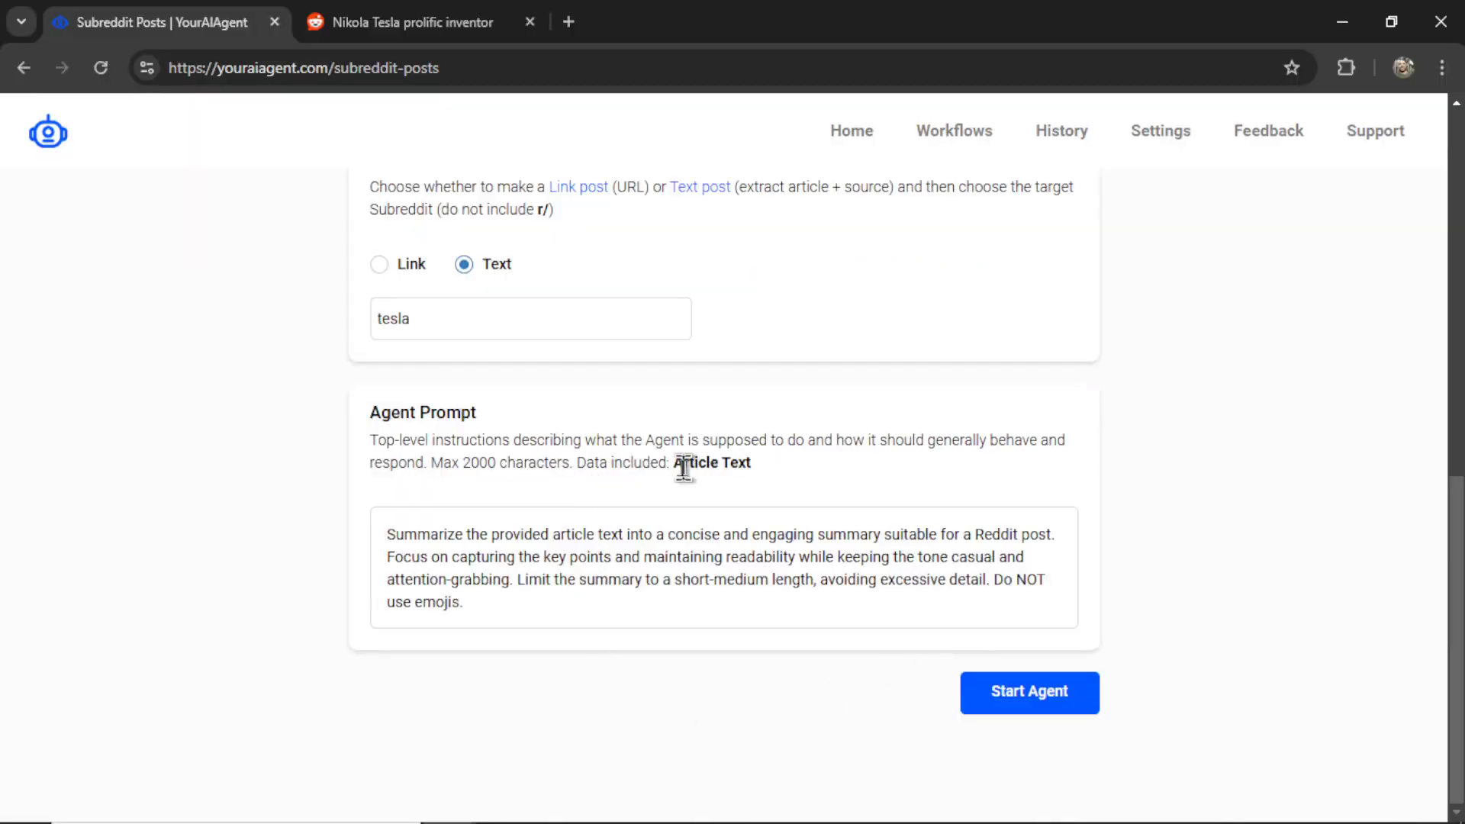
drag(673, 462, 758, 468)
click(611, 615)
- Review the default article-summary agent prompt, leaving it unchanged
drag(536, 610, 381, 539)
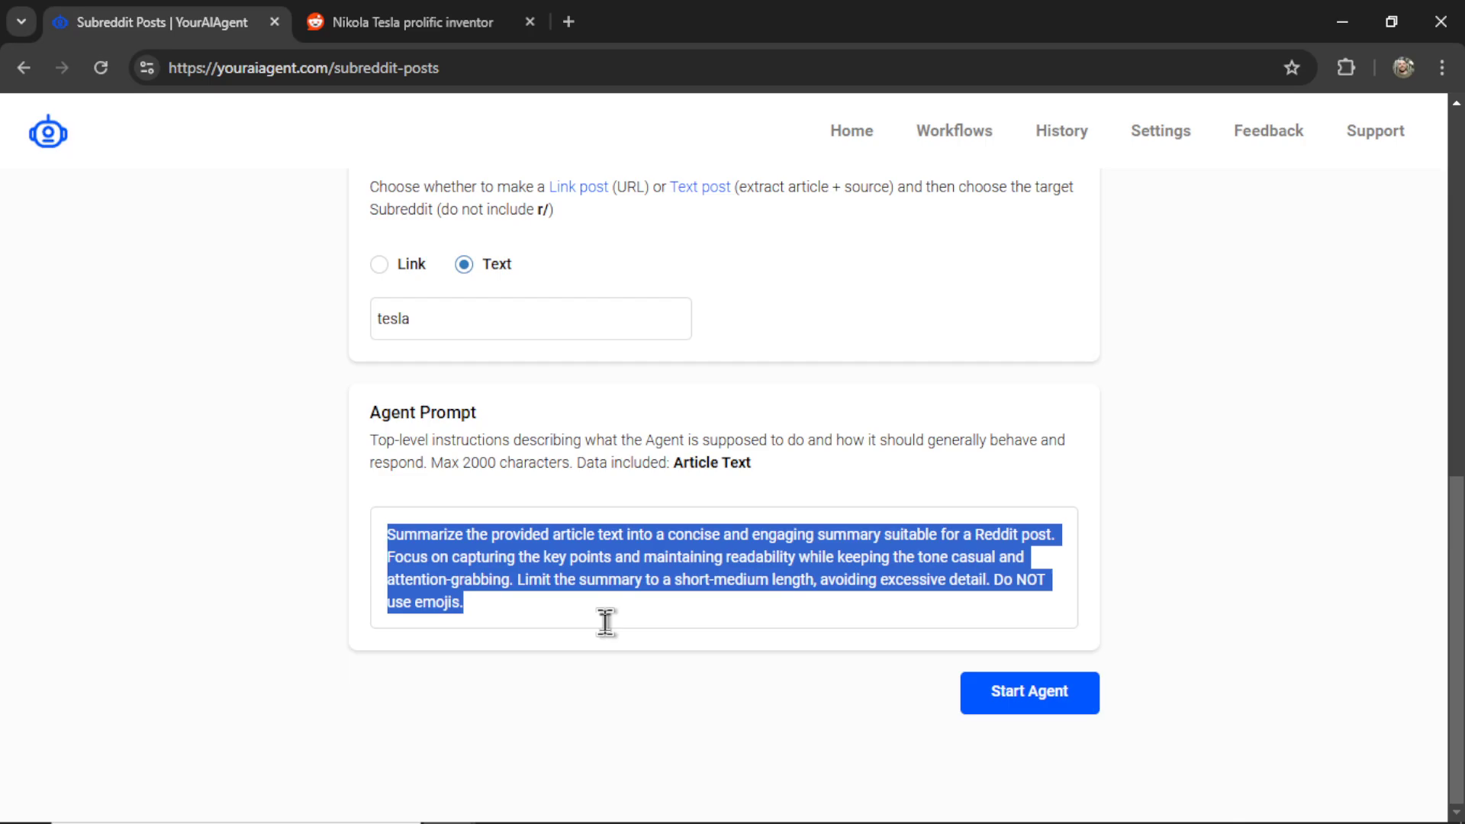
click(641, 610)
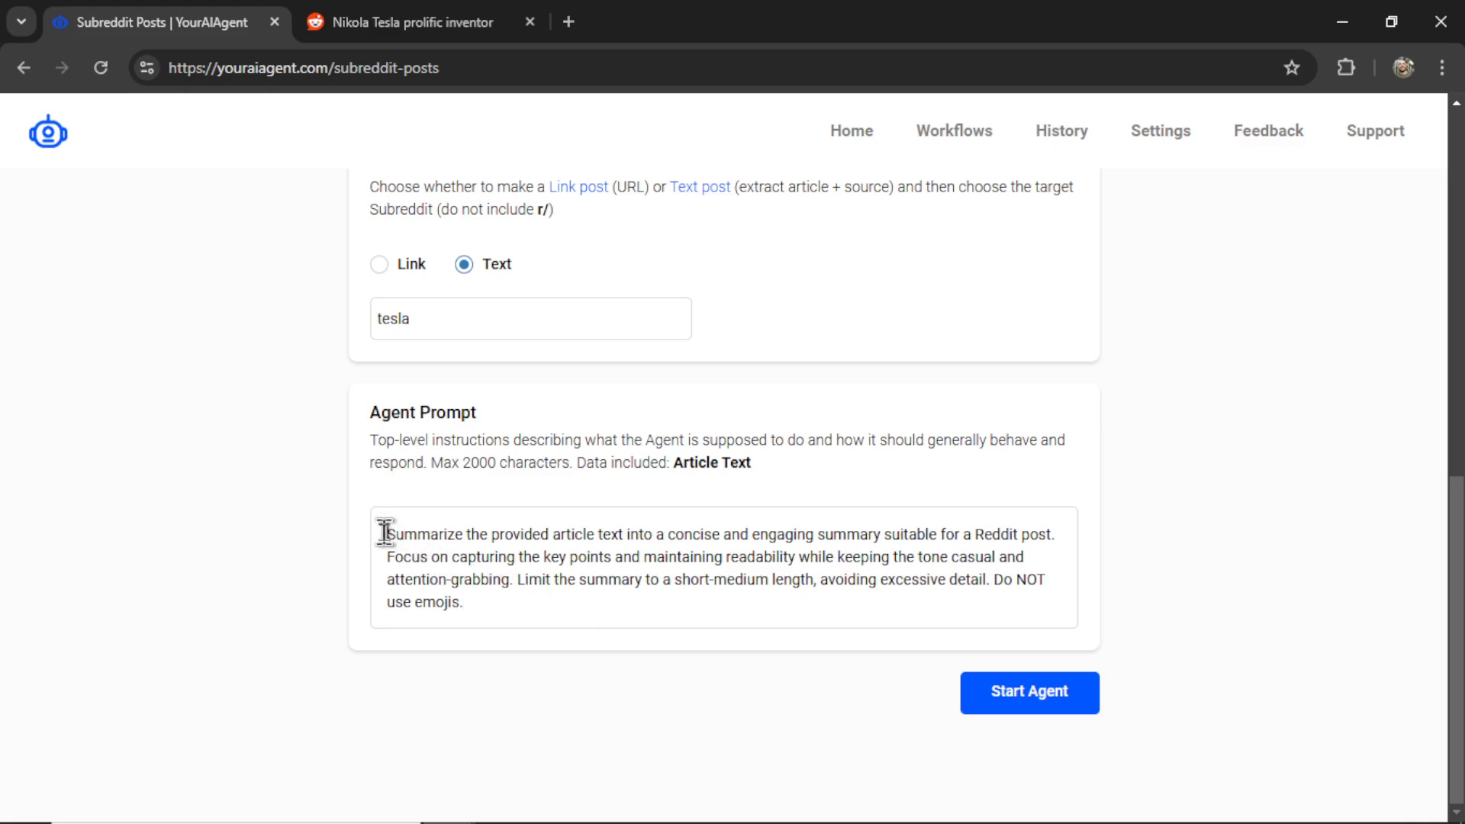
drag(386, 532, 1128, 533)
- Launch the r/tesla Posts agent and open its latest Reddit post from the workflow details
click(1128, 534)
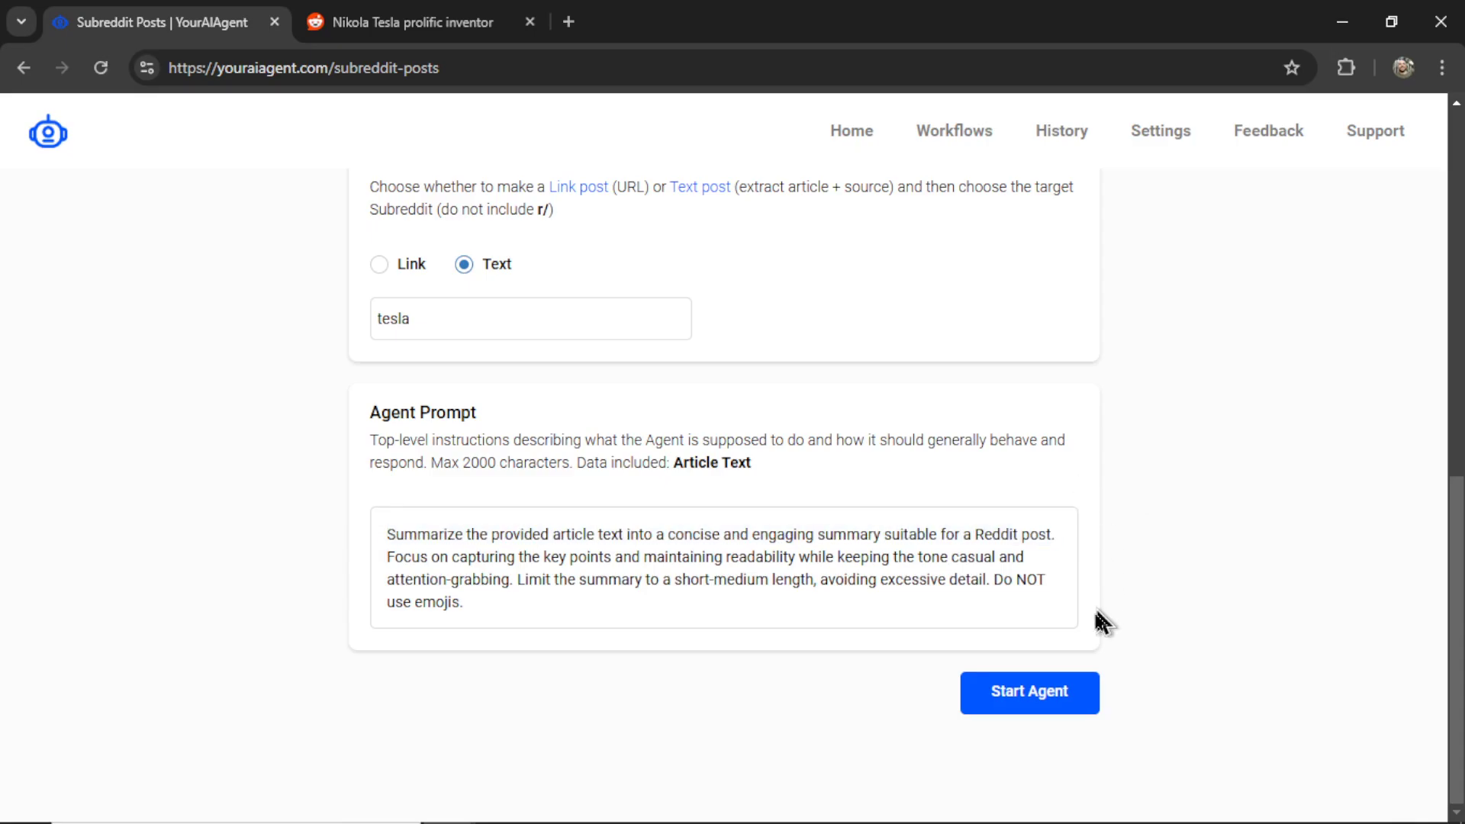
click(1036, 701)
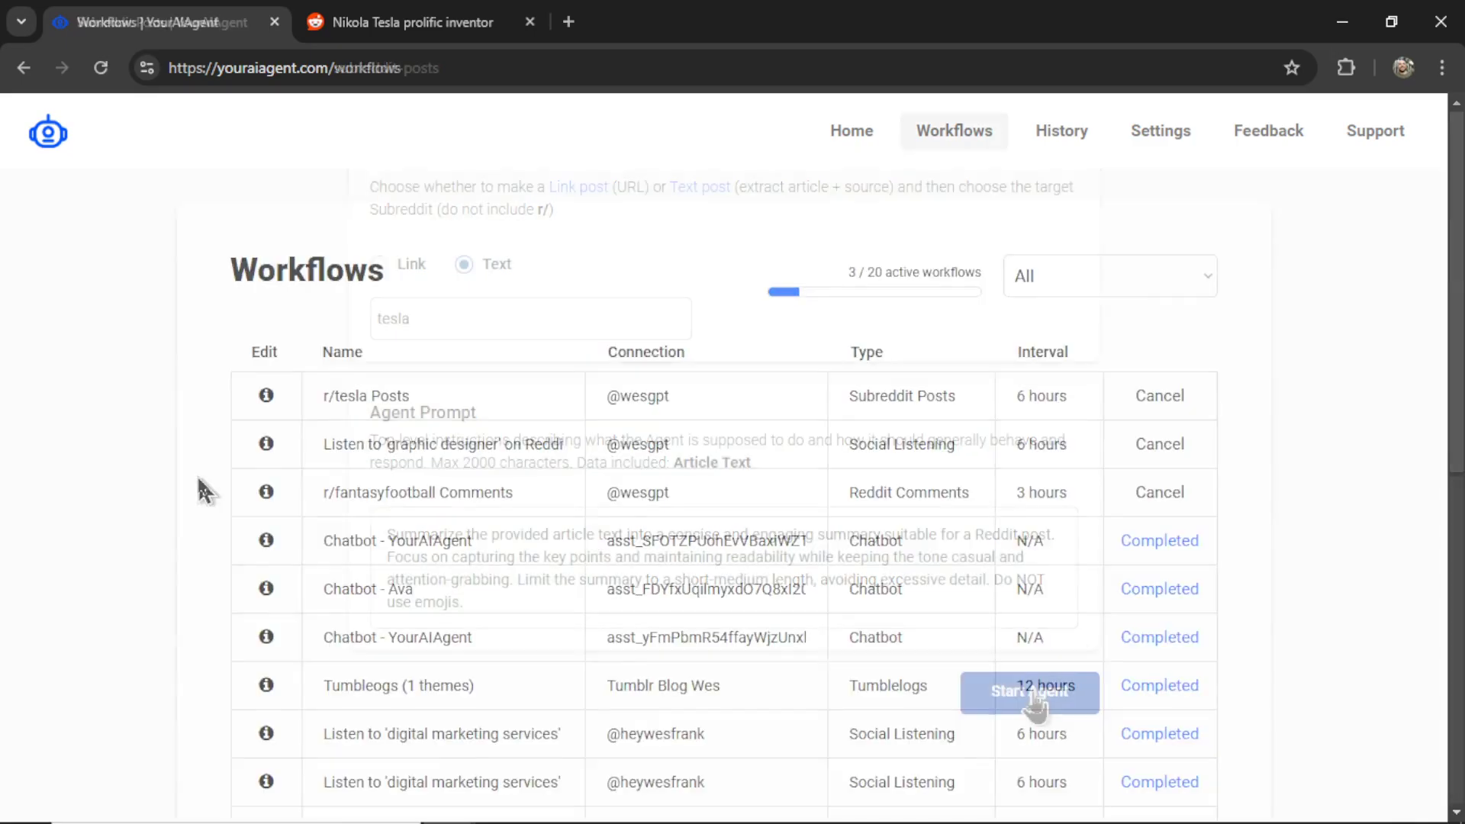
click(266, 396)
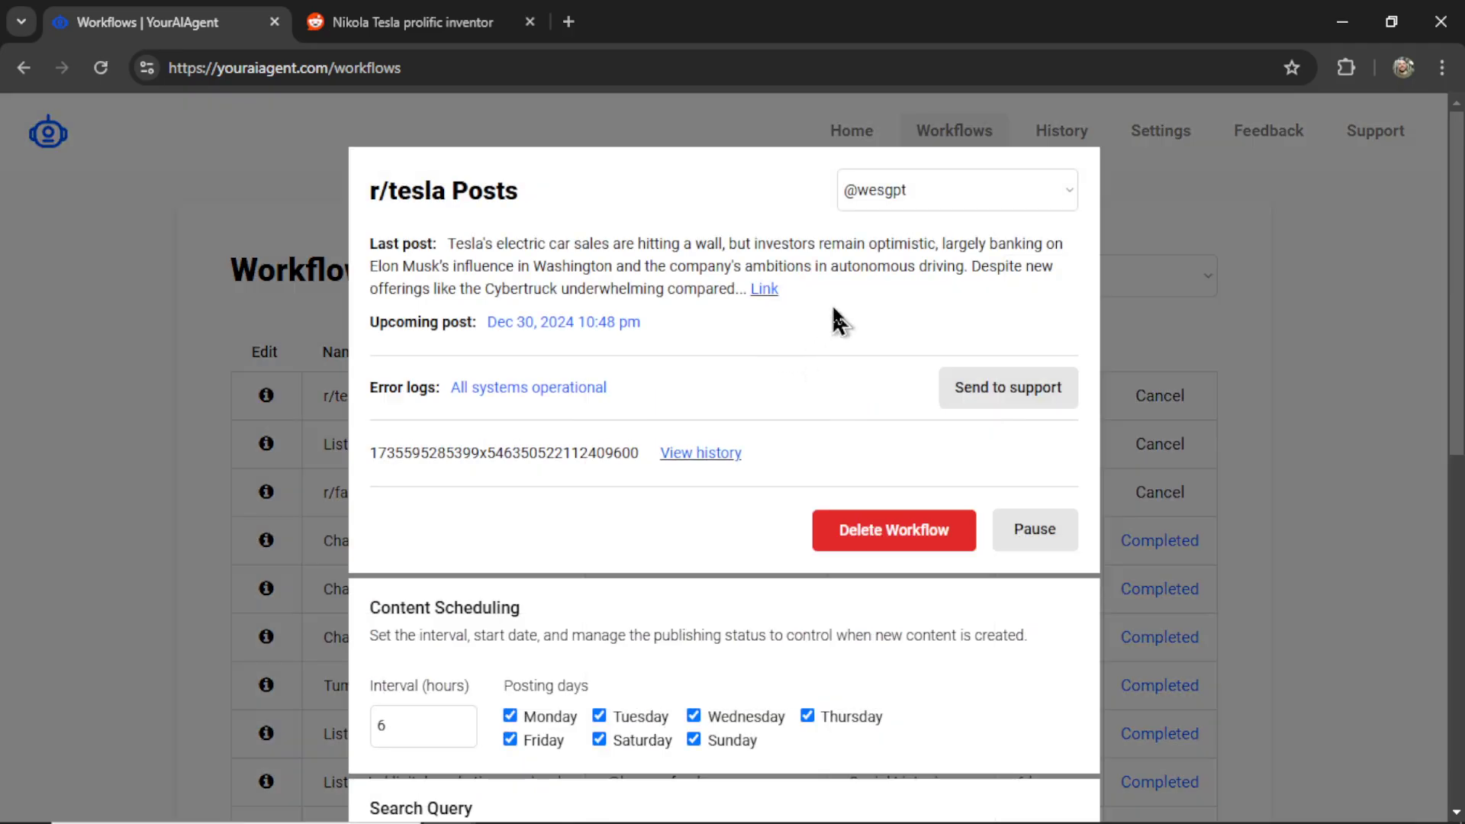
click(765, 293)
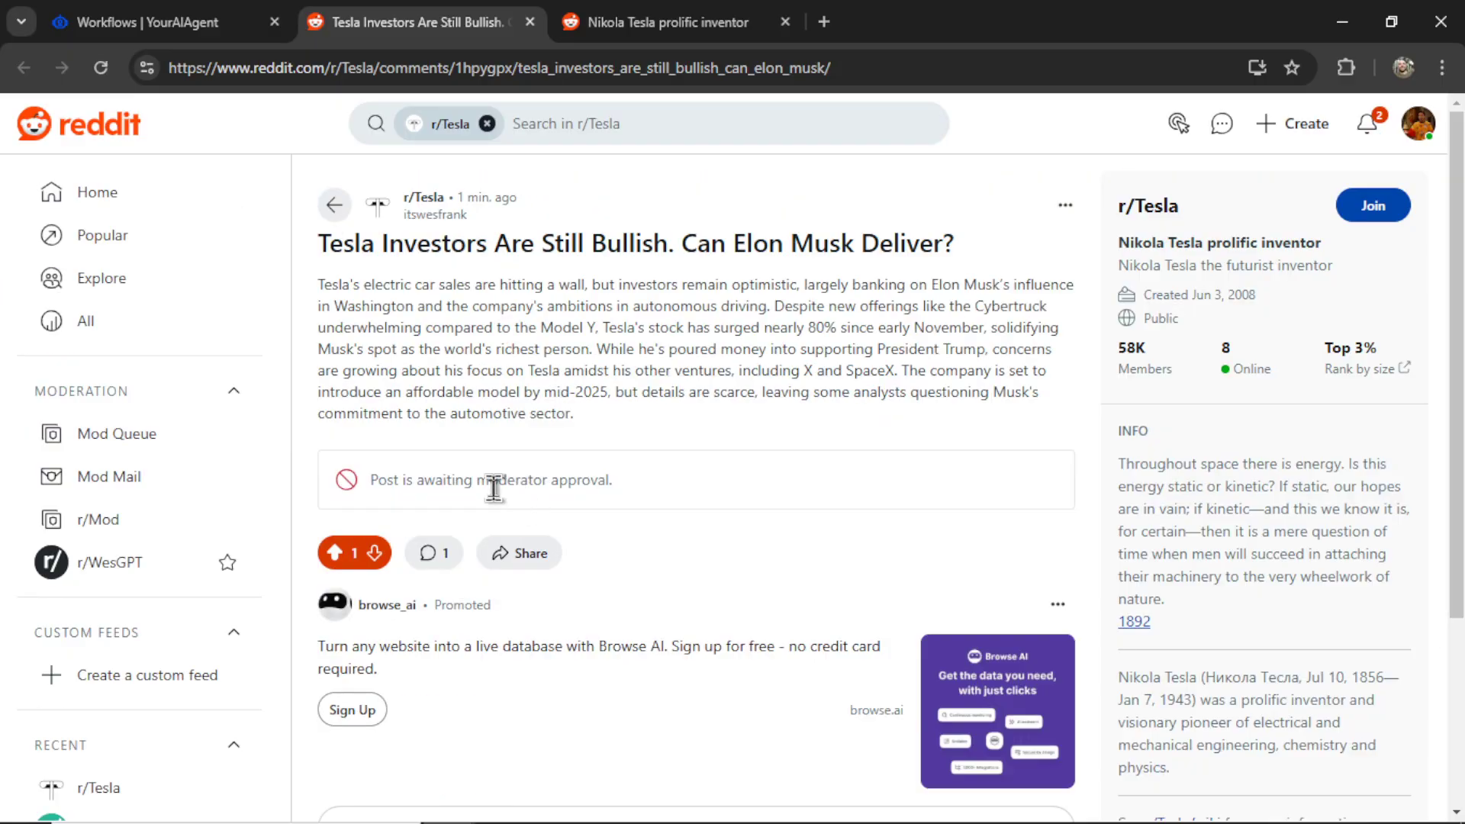
- Highlight the moderator approval notice and the Tesla post's title for review
drag(478, 482, 624, 505)
click(617, 305)
drag(320, 246, 668, 245)
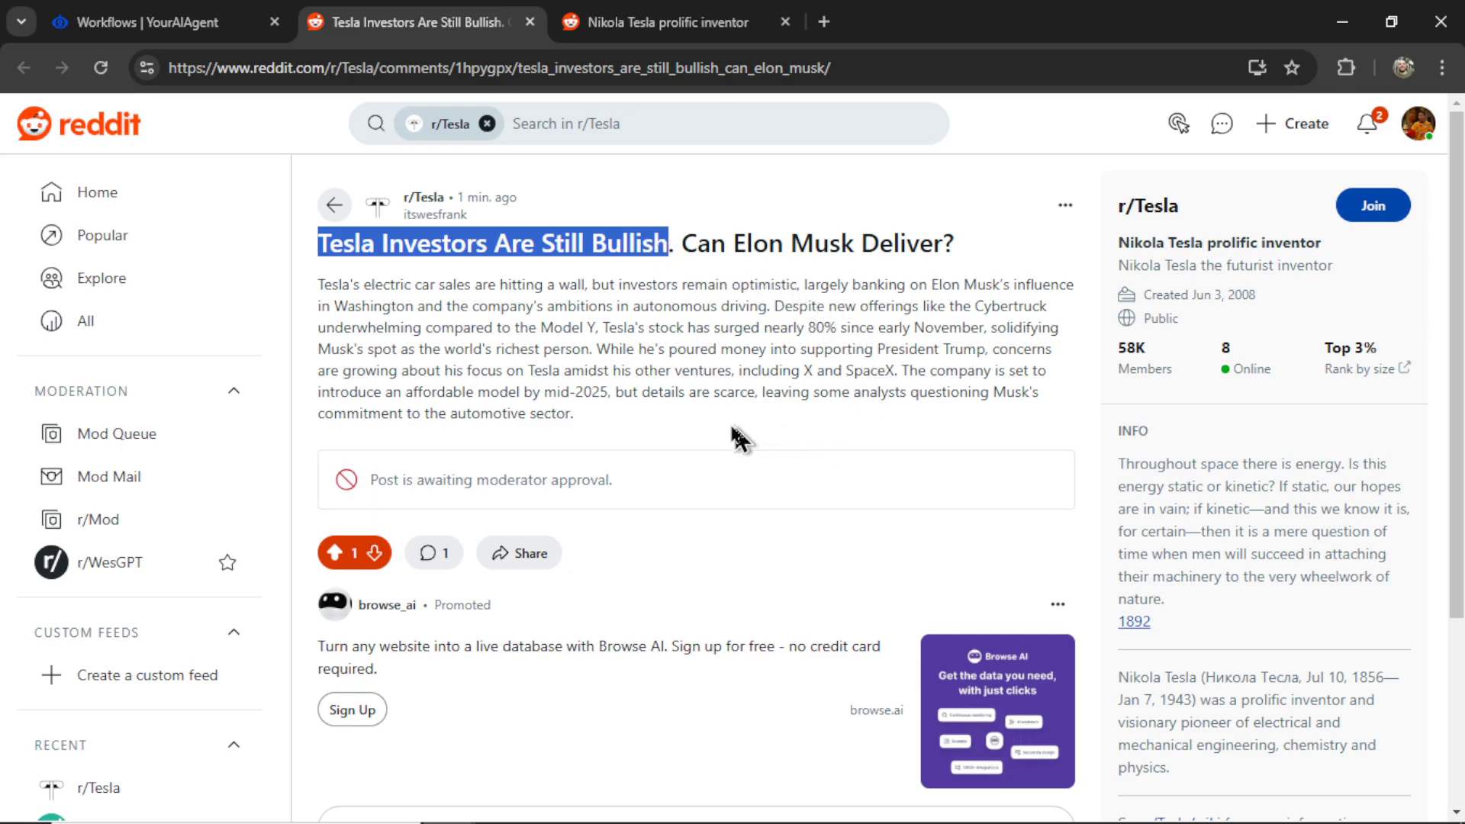
- Scroll to the OP's Source comment and open the New York Times article link
scroll(657, 777, down, 3)
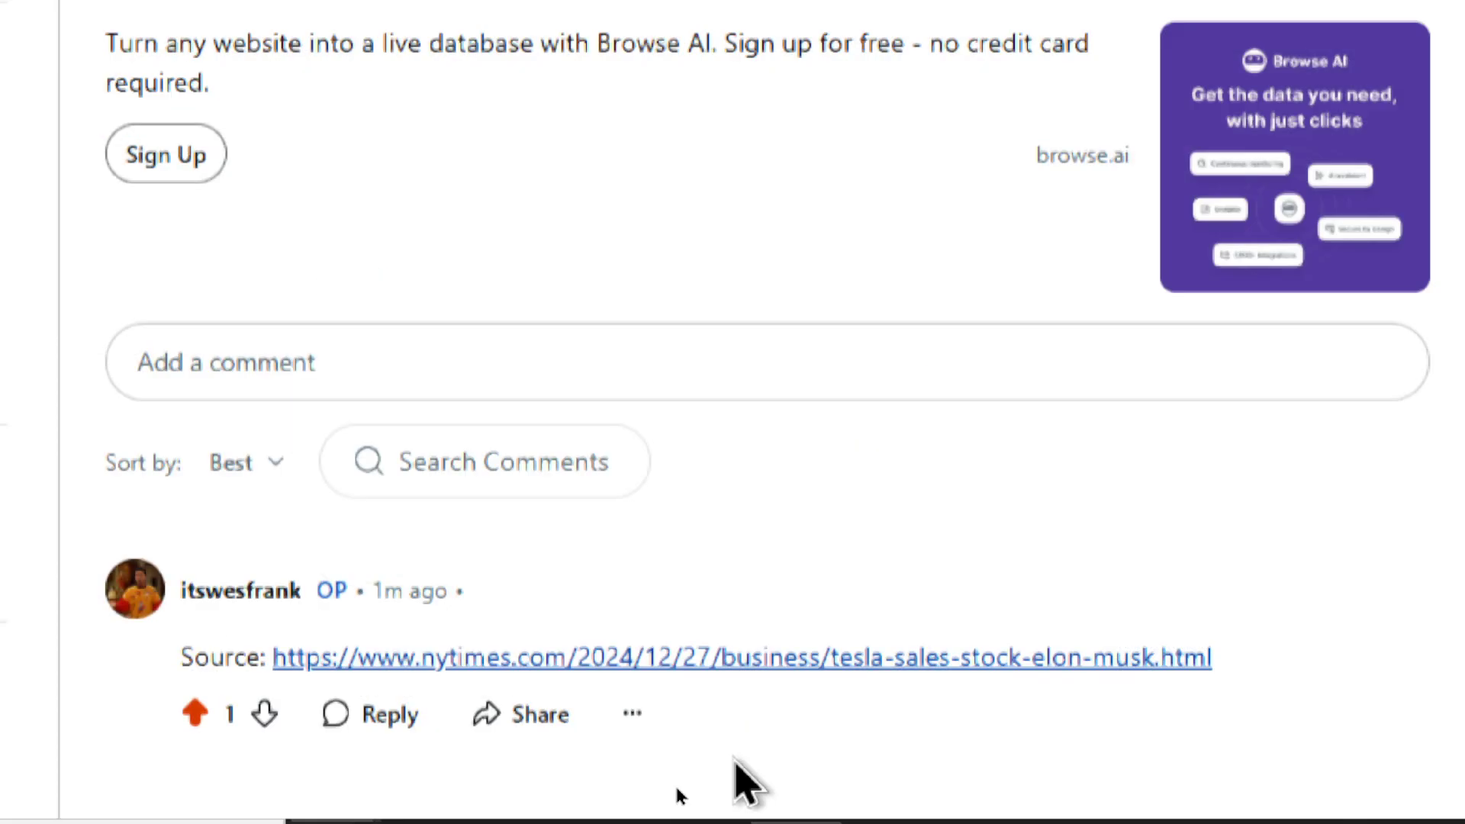
scroll(734, 760, up, 2)
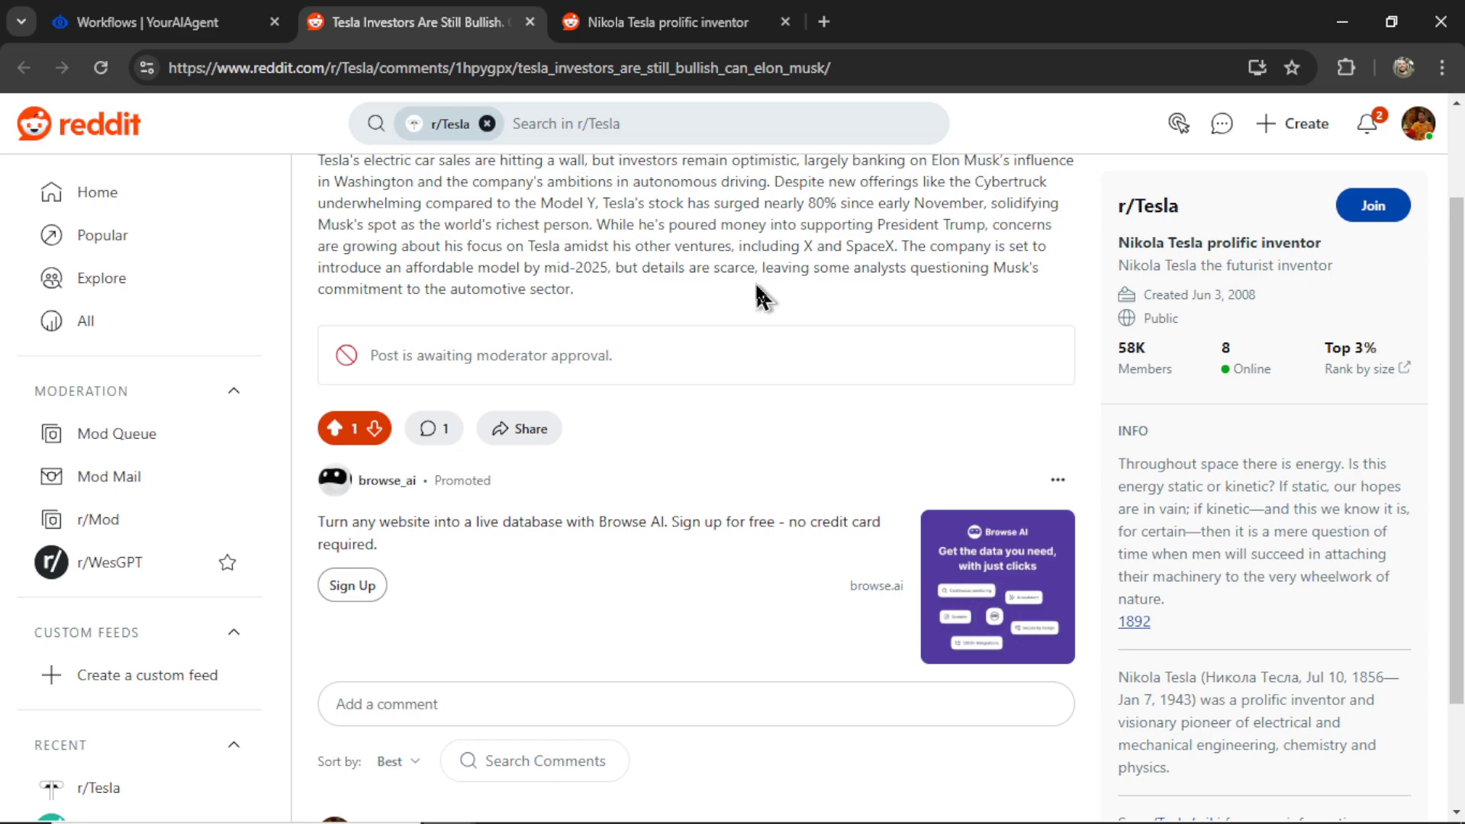
scroll(761, 297, up, 1)
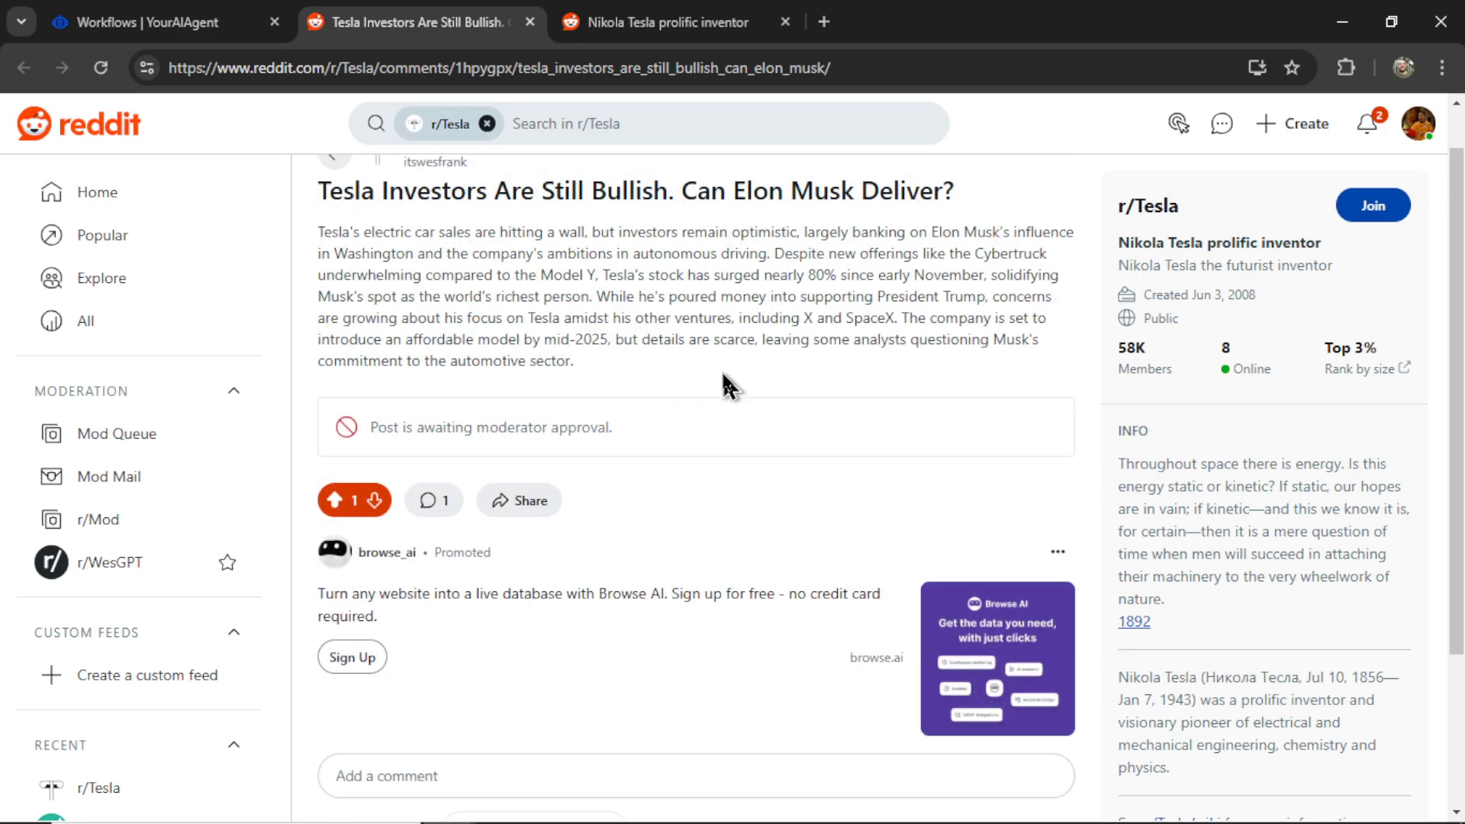
scroll(740, 450, down, 3)
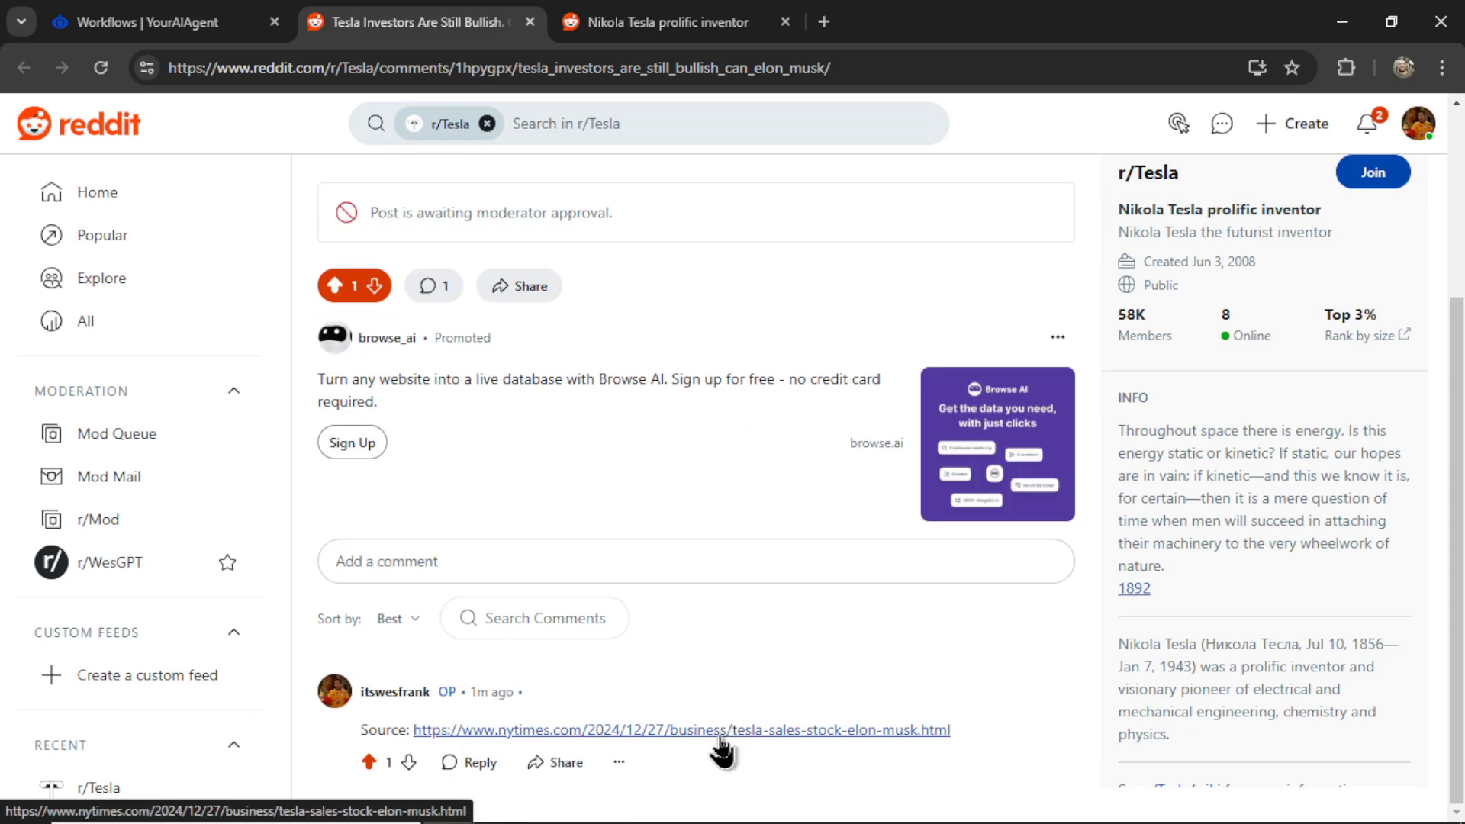
click(735, 731)
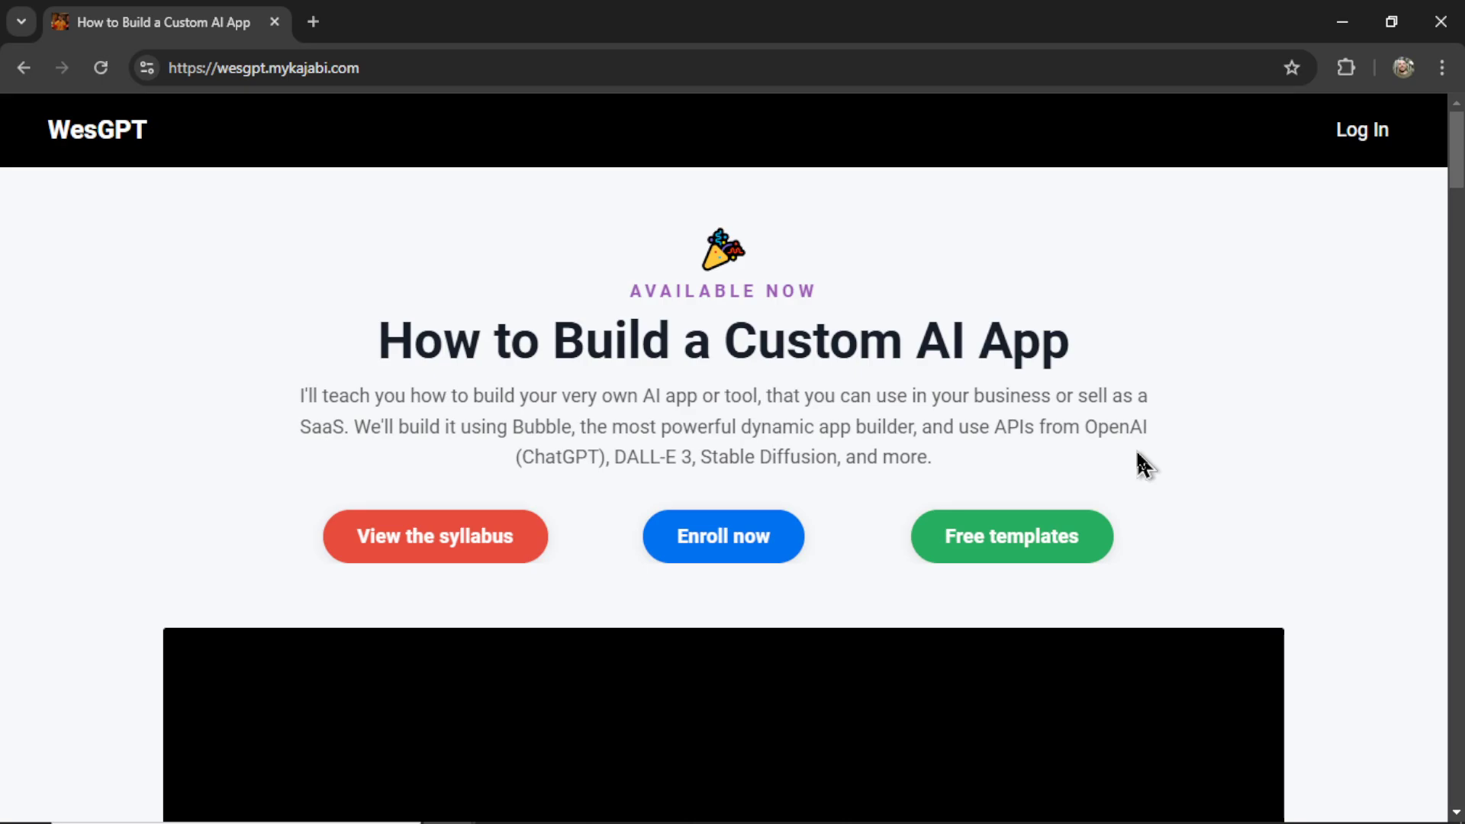
- Highlight the 'How to Build a Custom AI App' course headline on the WesGPT page
drag(381, 340, 1090, 366)
click(1091, 368)
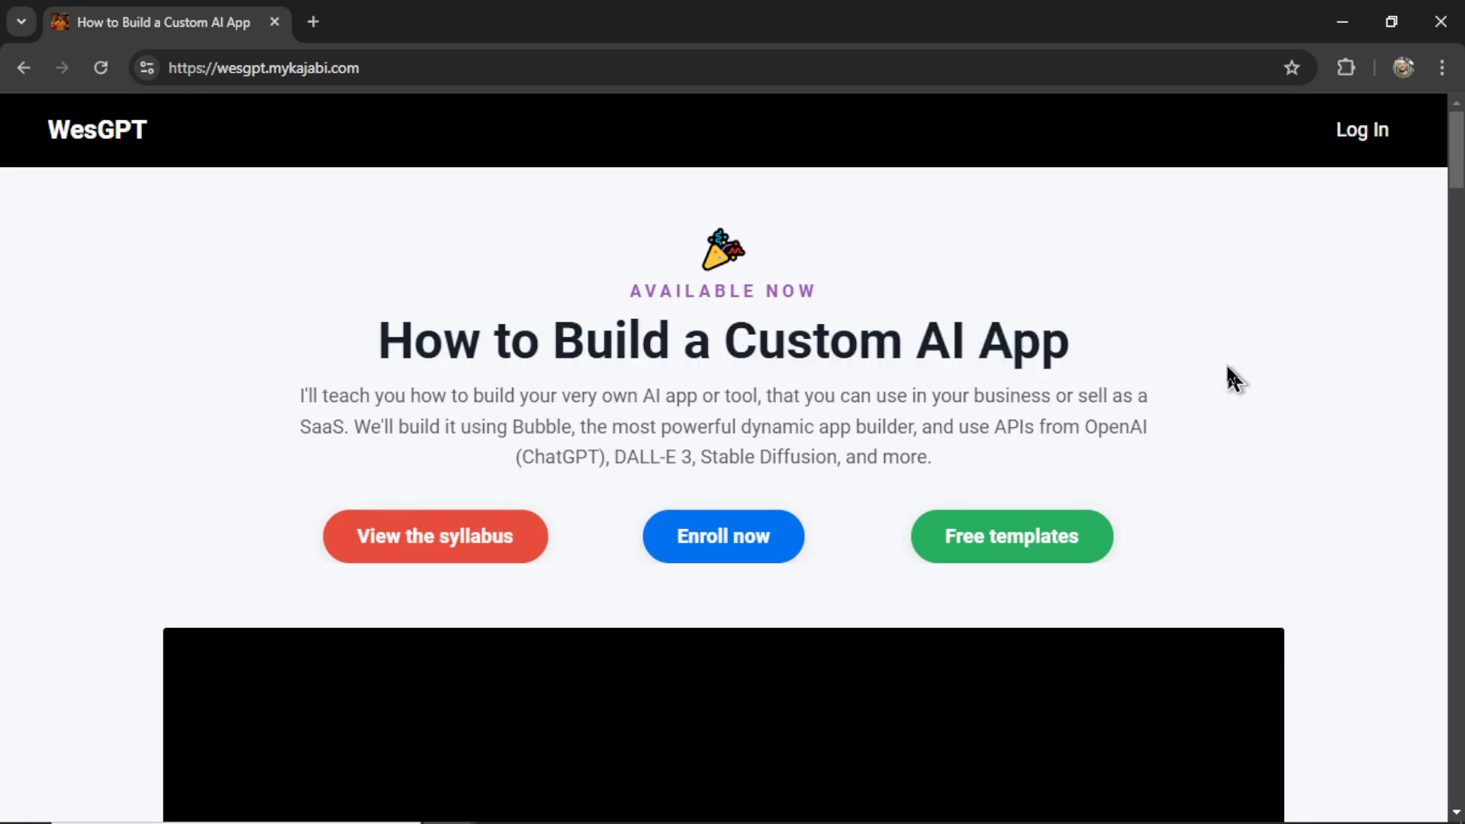